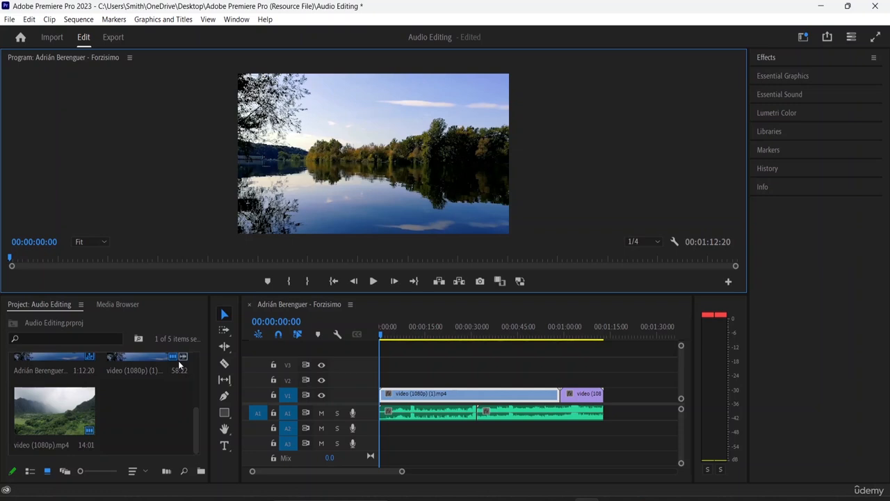
Step: Open the Lumetri Color controls for the selected lake clip and expand the Basic Correction settings
{"action": "left_click_drag", "start_coordinate": [180, 363], "coordinate": [417, 311]}
{"action": "left_click", "coordinate": [243, 21]}
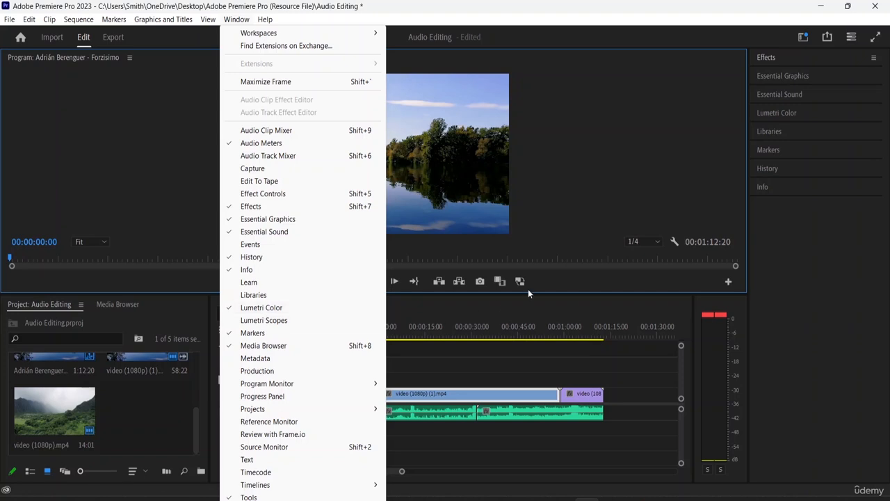
{"action": "left_click", "coordinate": [866, 256]}
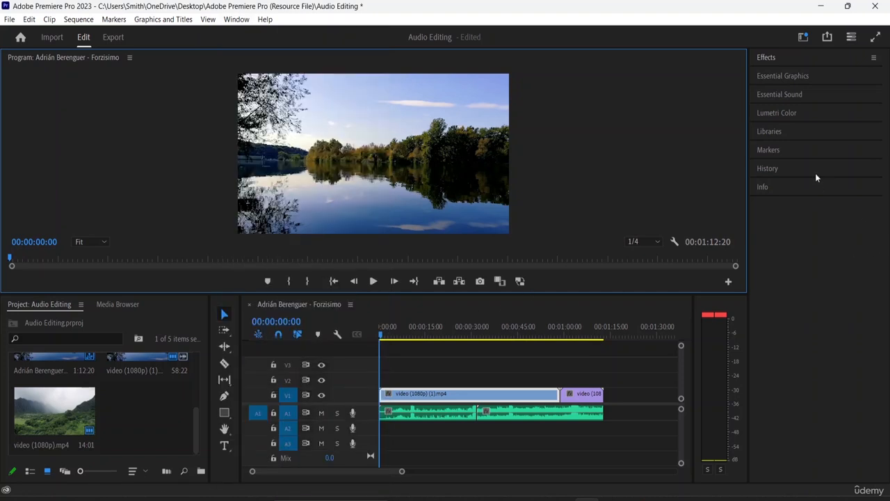
{"action": "left_click", "coordinate": [784, 107]}
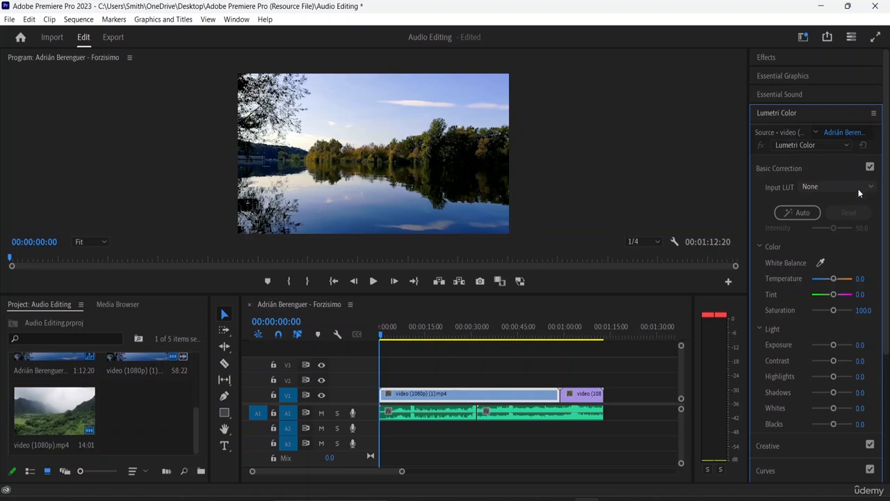
{"action": "left_click", "coordinate": [788, 173]}
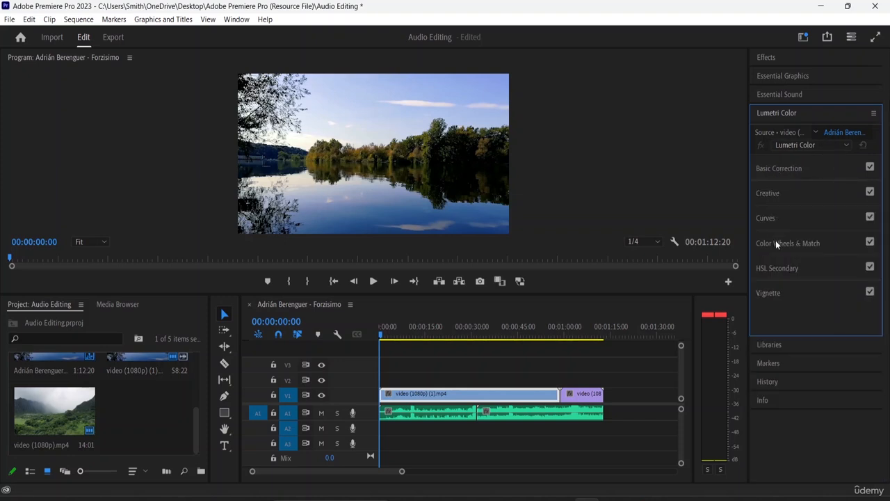
{"action": "left_click", "coordinate": [791, 169]}
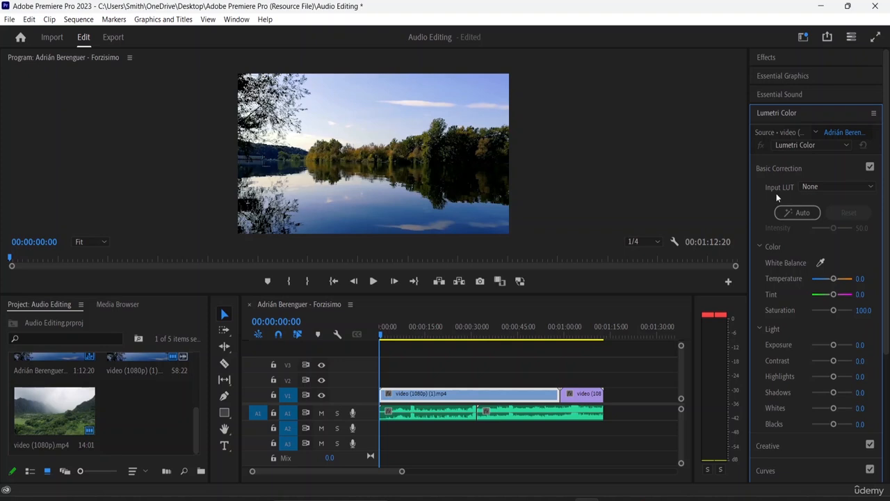
Step: Try the AMIRA_Default_LogC2Rec709, ARRI_Universal_DCI and ARRI_Universal_HD input LUTs on the lake clip
{"action": "left_click", "coordinate": [838, 187]}
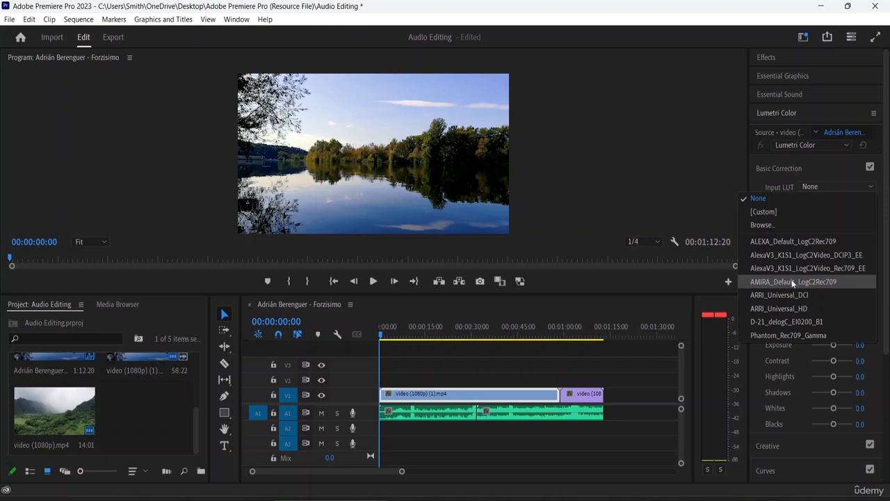
{"action": "left_click", "coordinate": [782, 241]}
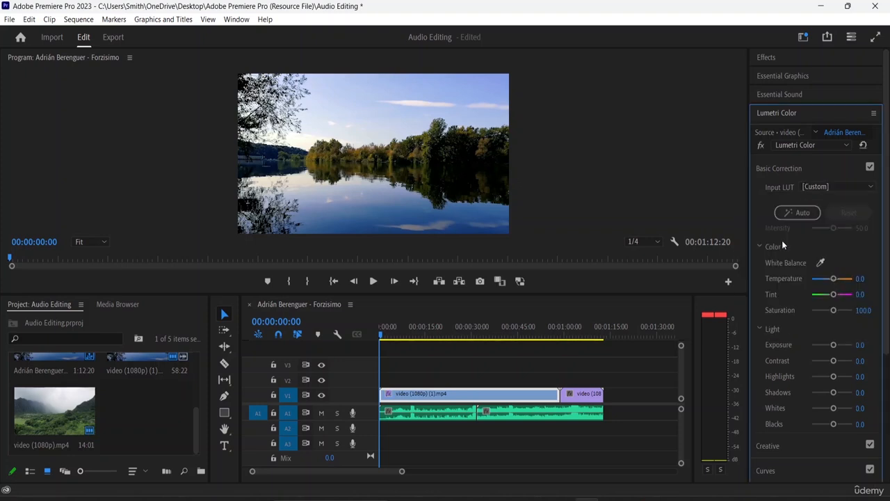
{"action": "left_click", "coordinate": [845, 188]}
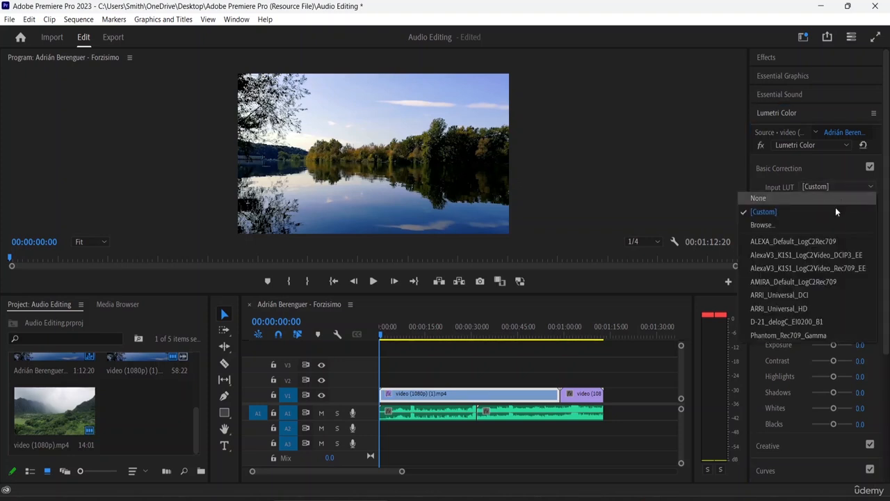
{"action": "left_click", "coordinate": [798, 279]}
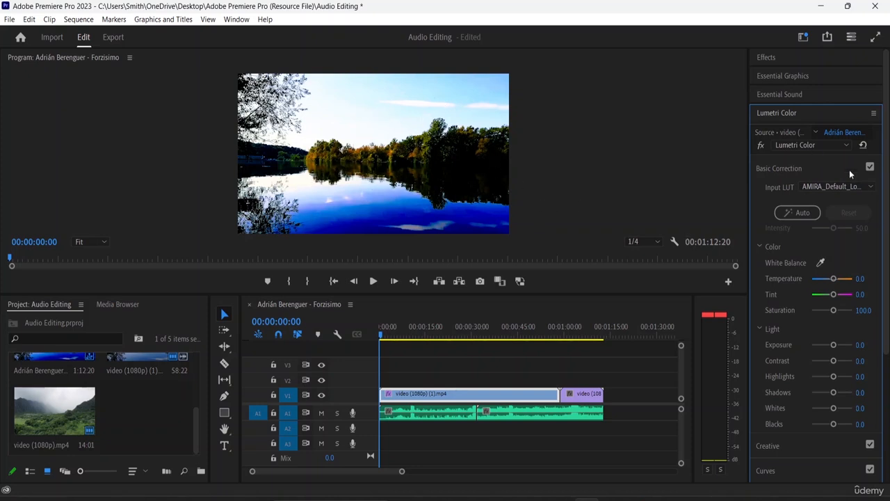
{"action": "left_click", "coordinate": [857, 187]}
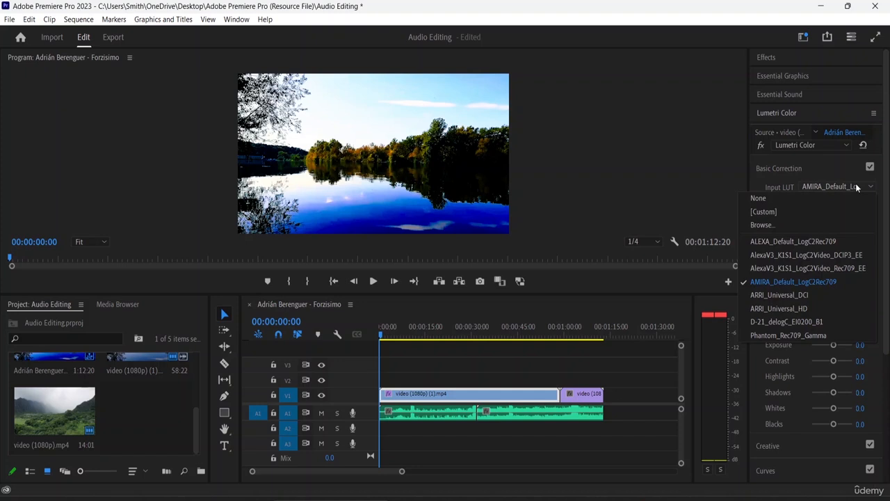
{"action": "left_click", "coordinate": [771, 296]}
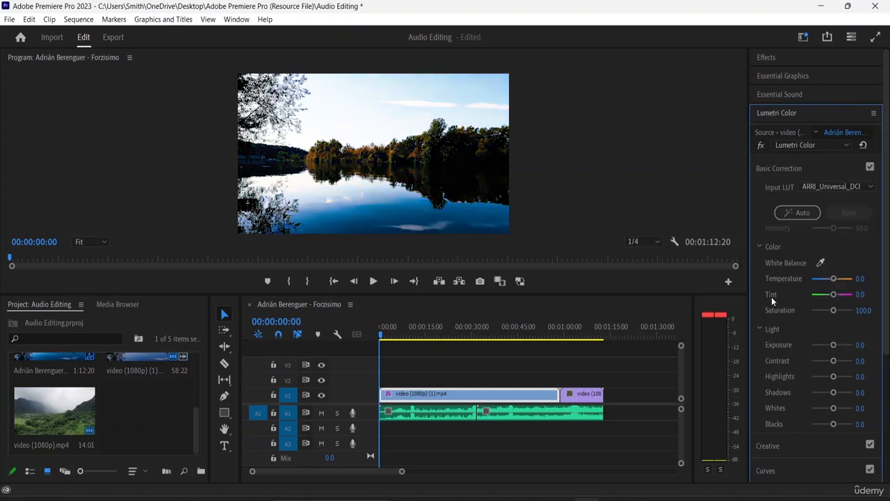
{"action": "left_click", "coordinate": [845, 188]}
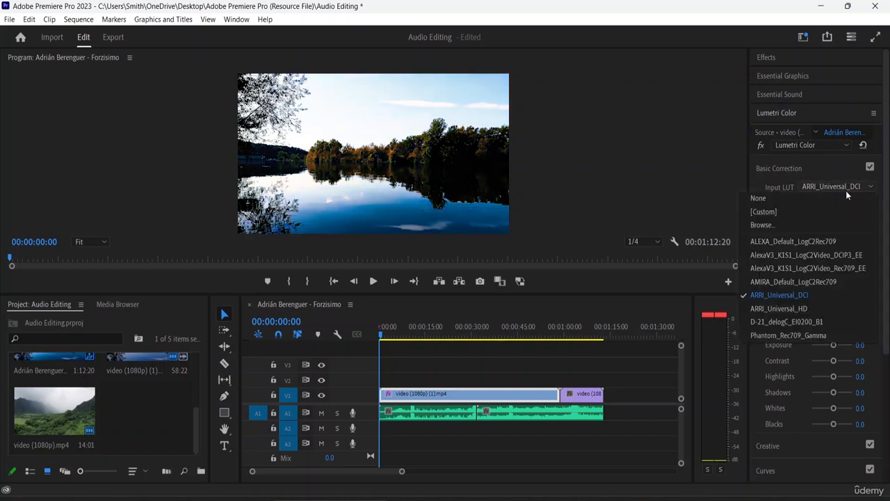
{"action": "left_click", "coordinate": [791, 313]}
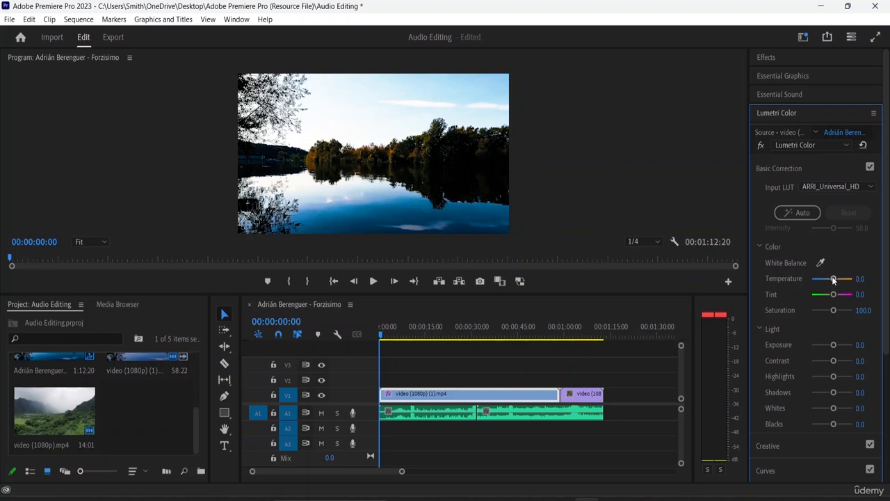
Step: Set the clip's temperature to -26.8 and tint to 26.8, with Phantom_Rec709_Gamma as the input LUT
{"action": "mouse_move", "coordinate": [833, 279]}
{"action": "left_mouse_down"}
{"action": "mouse_move", "coordinate": [818, 282]}
{"action": "mouse_move", "coordinate": [838, 294]}
{"action": "left_mouse_up"}
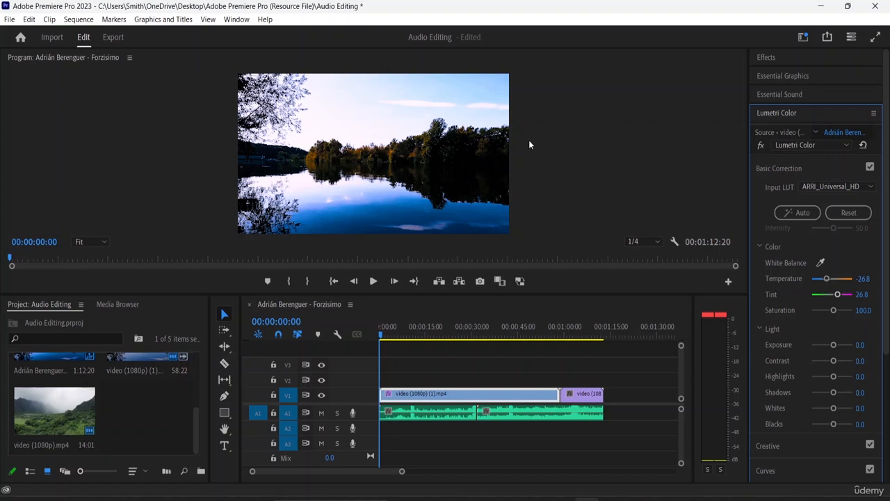
{"action": "scroll", "coordinate": [791, 275], "scroll_direction": "down", "scroll_amount": 1}
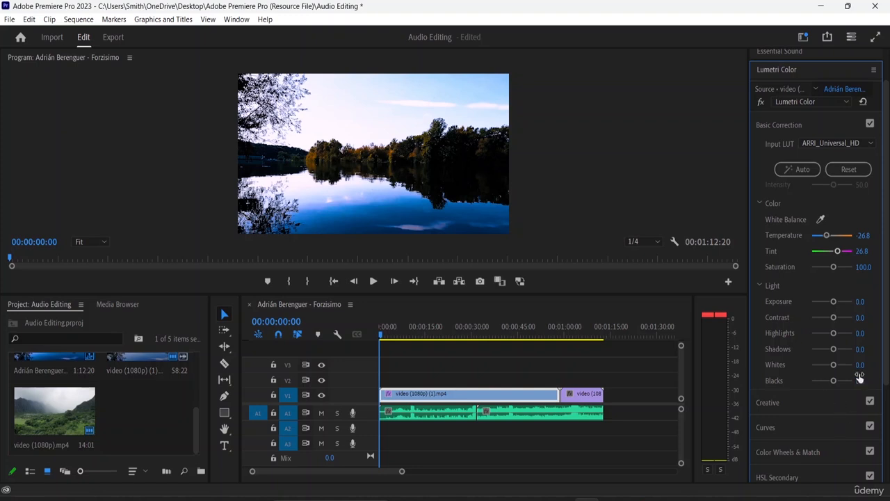
{"action": "scroll", "coordinate": [847, 287], "scroll_direction": "up", "scroll_amount": 1}
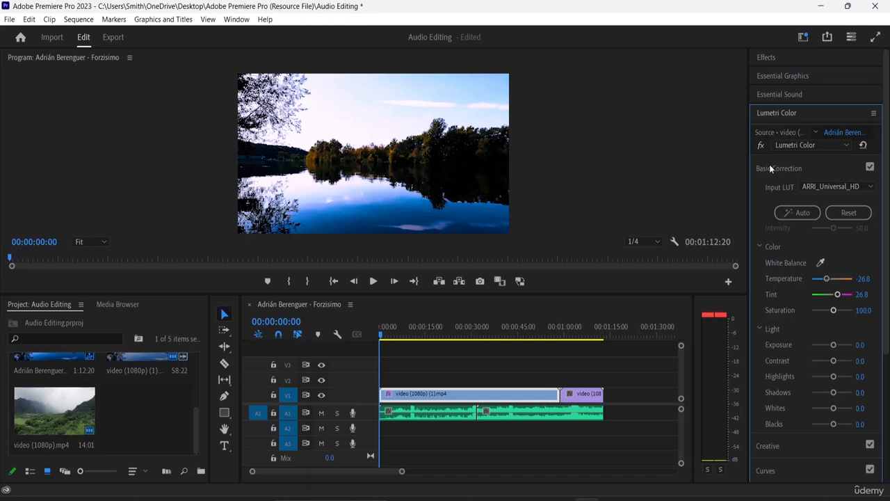
{"action": "left_click", "coordinate": [849, 187]}
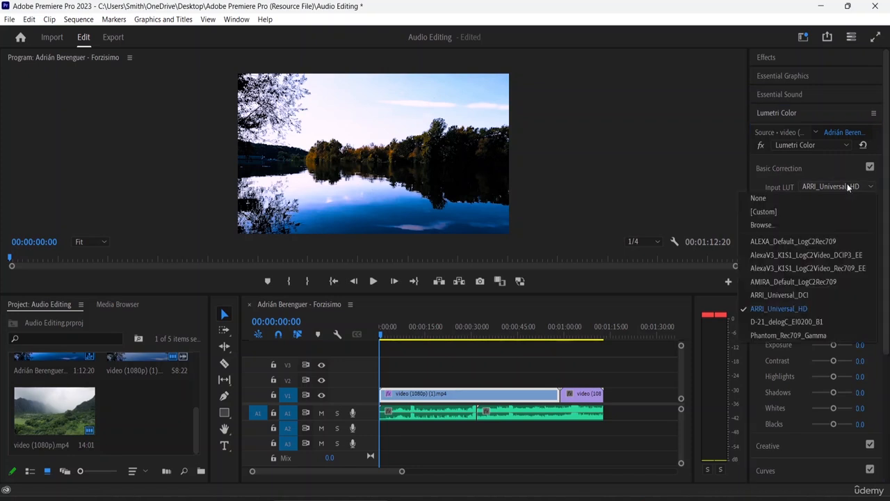
{"action": "left_click", "coordinate": [788, 338]}
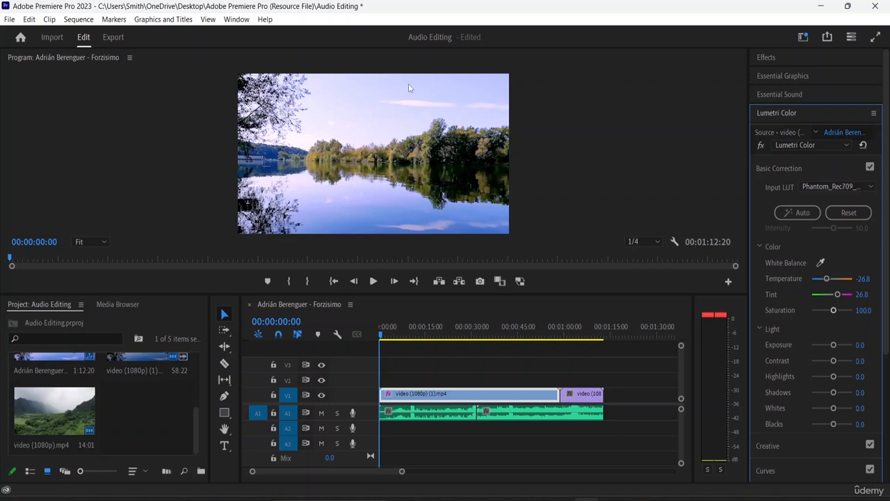
Step: Set the Program monitor's playback resolution to Full
{"action": "left_click", "coordinate": [657, 241]}
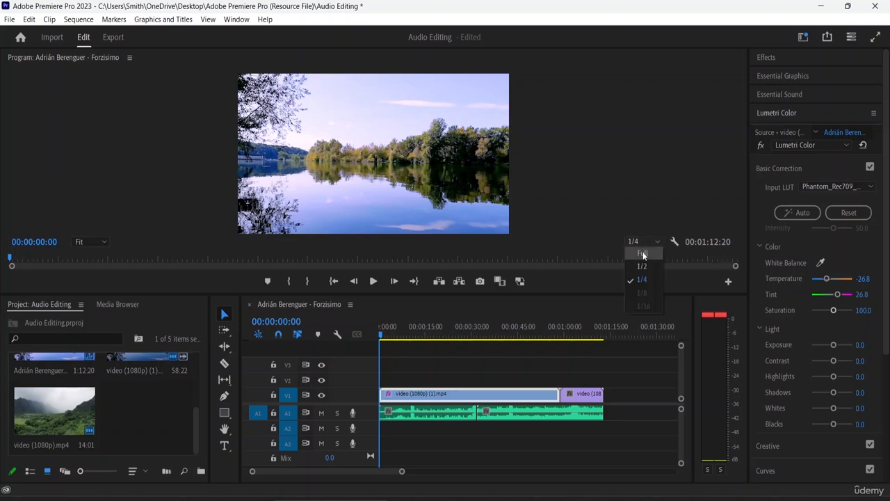
{"action": "left_click", "coordinate": [642, 252]}
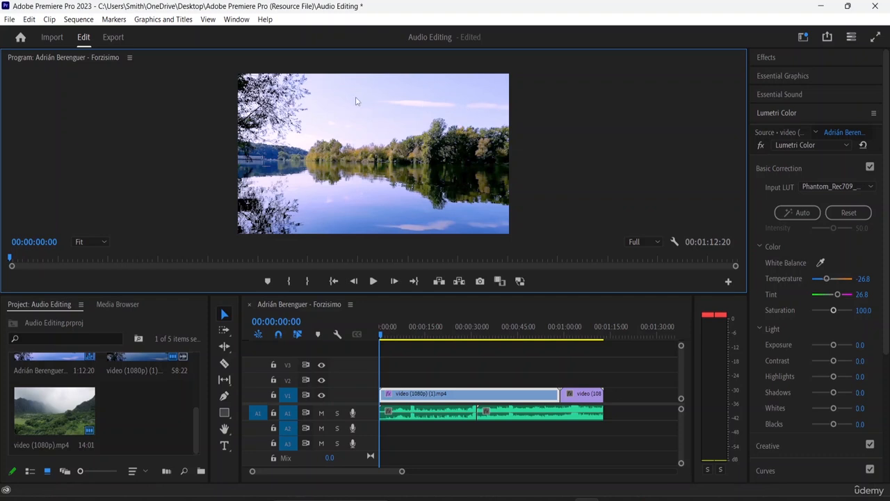
Step: Apply the D-21_delogC_EI0200_B1 input LUT and set exposure to 1.5, contrast to -43.7 and highlights to -100
{"action": "left_click", "coordinate": [870, 186]}
{"action": "left_click", "coordinate": [800, 321]}
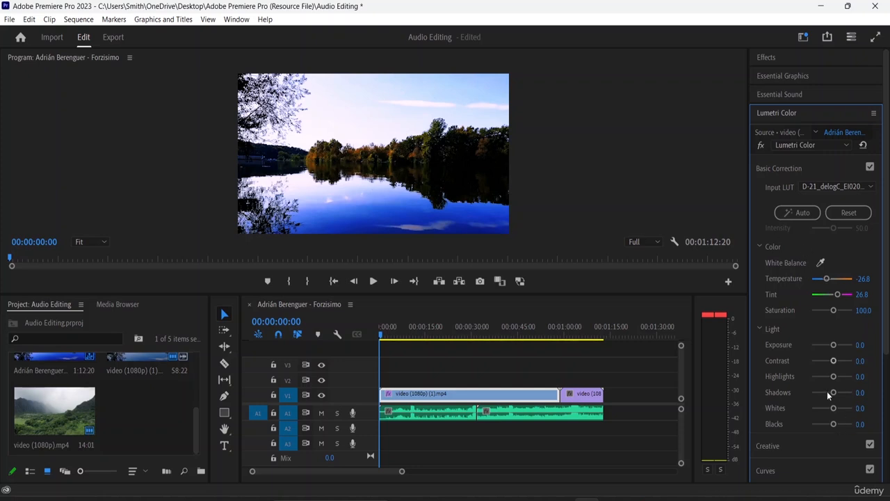
{"action": "left_click_drag", "start_coordinate": [835, 377], "coordinate": [838, 345]}
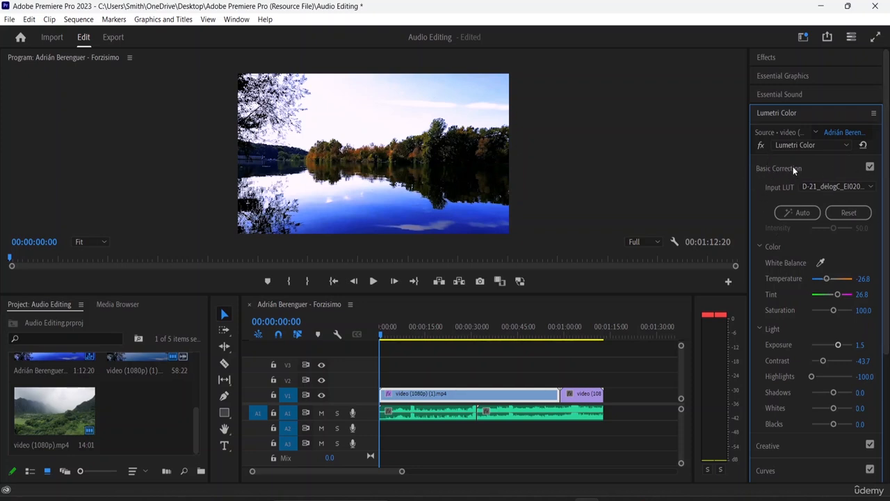
Step: Reset all Basic Correction adjustments on the clip and set the input LUT back to None
{"action": "left_click", "coordinate": [854, 213]}
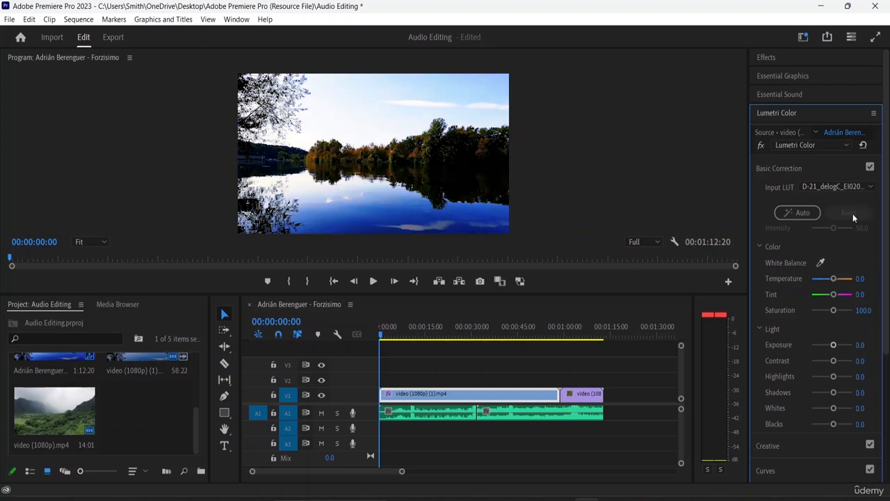
{"action": "left_click", "coordinate": [853, 187]}
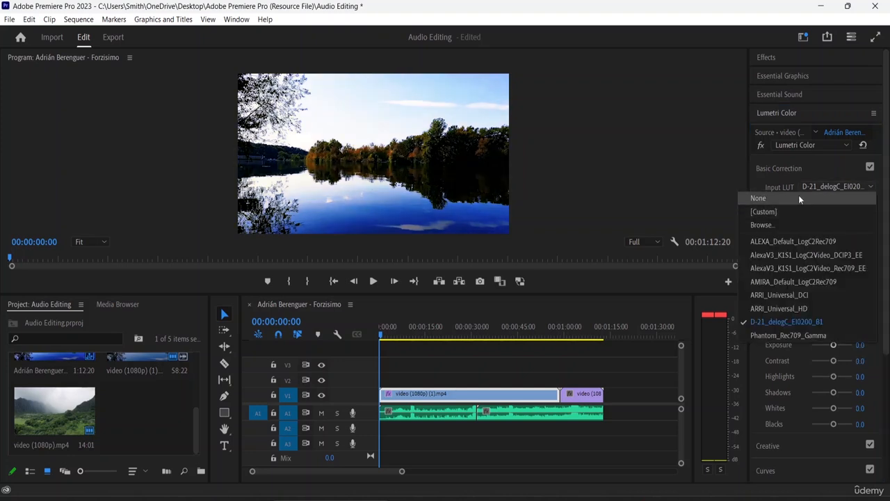
{"action": "left_click", "coordinate": [798, 196]}
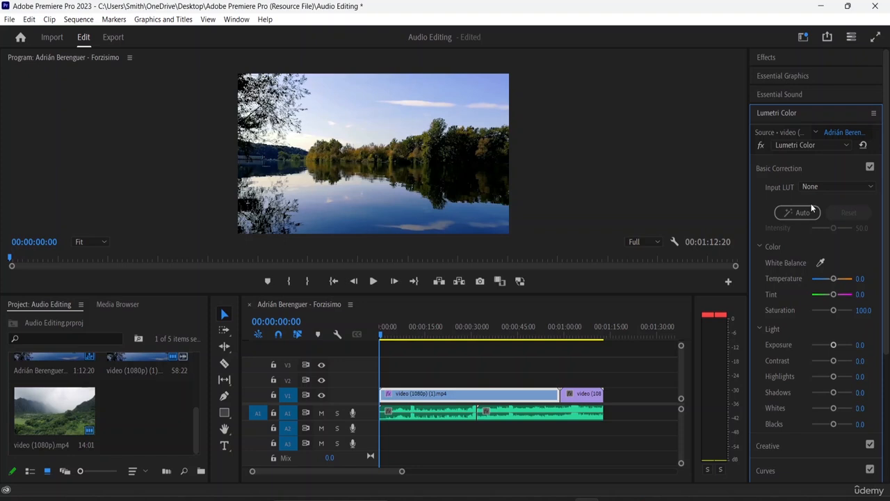
Step: Collapse Basic Correction, expand the Creative settings, and apply the Fuji ETERNA 250D Fuji 3510 (by Adobe) look
{"action": "left_click", "coordinate": [779, 168]}
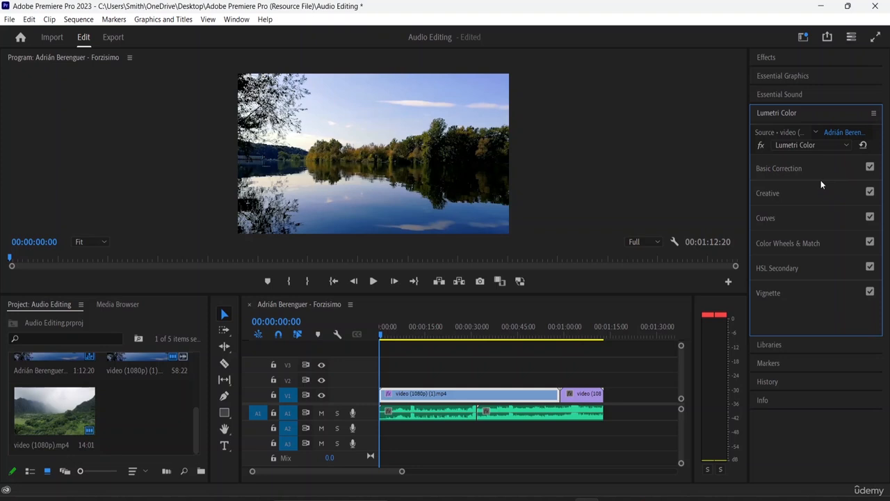
{"action": "left_click", "coordinate": [760, 194]}
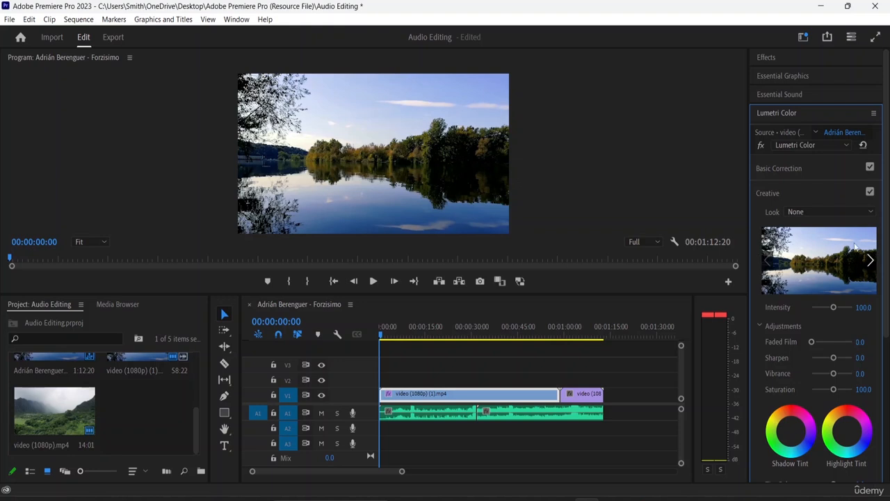
{"action": "left_click", "coordinate": [824, 212]}
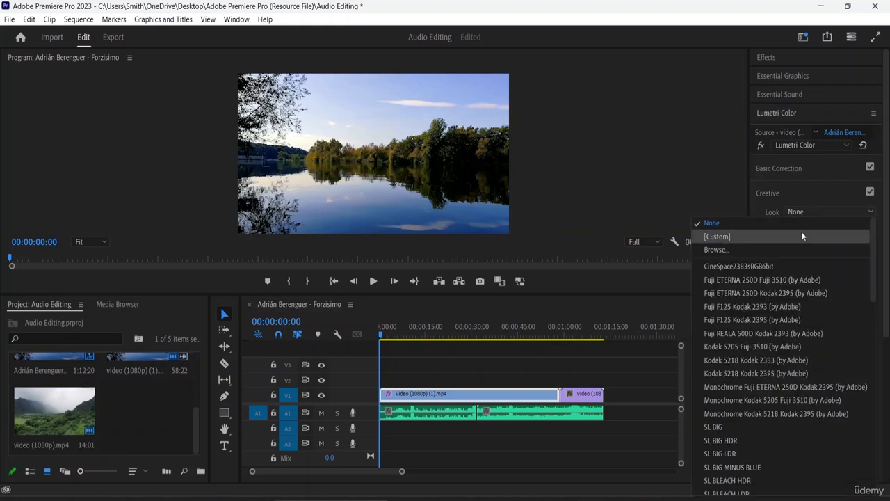
{"action": "left_click", "coordinate": [785, 279]}
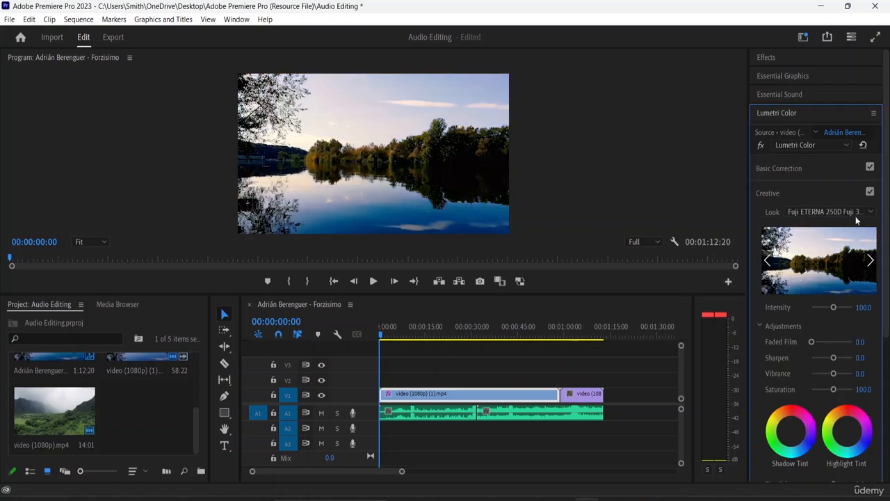
Step: Preview the following creative looks one by one and apply Kodak 5205 Fuji 3510 (by Adobe) to the clip
{"action": "left_click", "coordinate": [871, 260]}
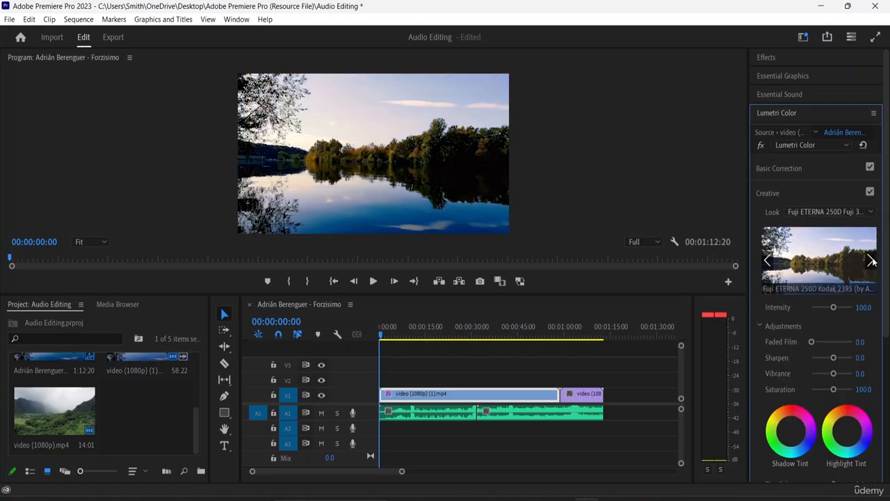
{"action": "left_click", "coordinate": [872, 260]}
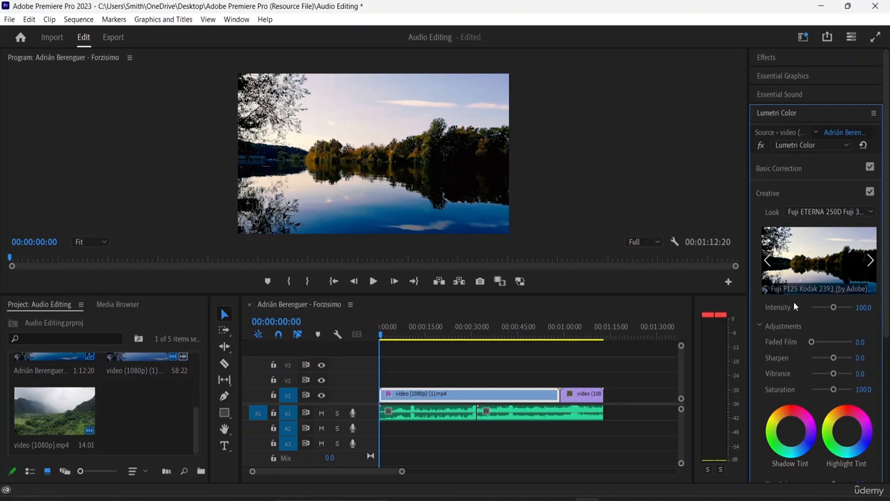
{"action": "left_click", "coordinate": [871, 260]}
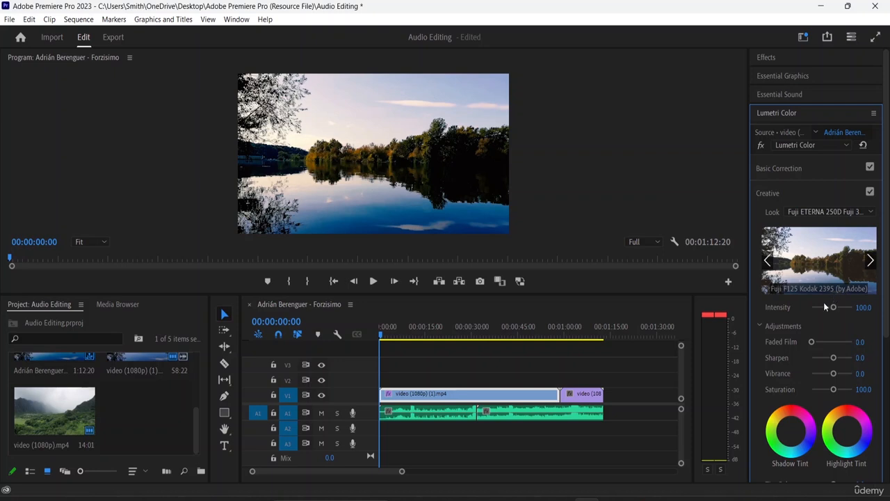
{"action": "left_click", "coordinate": [870, 260]}
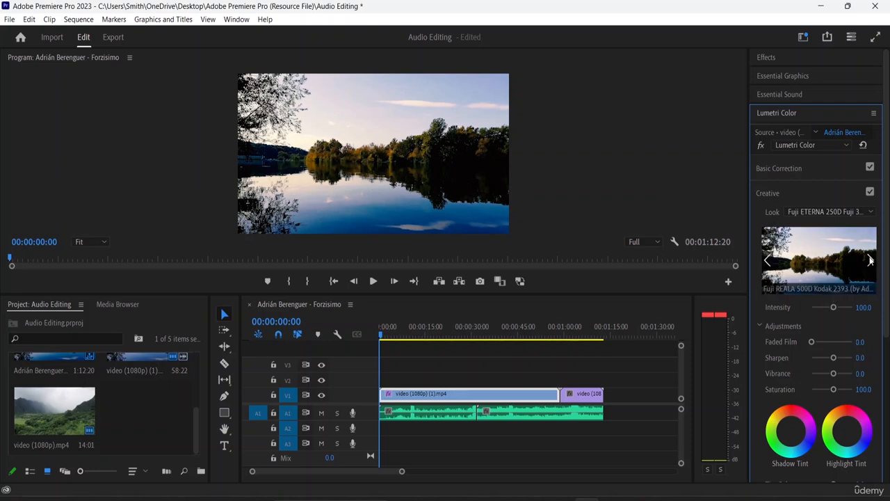
{"action": "left_click", "coordinate": [871, 260]}
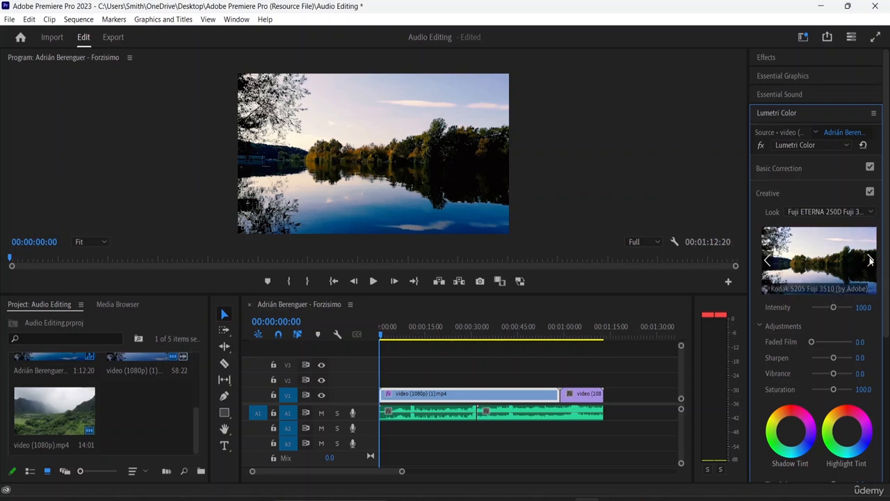
{"action": "left_click", "coordinate": [829, 265]}
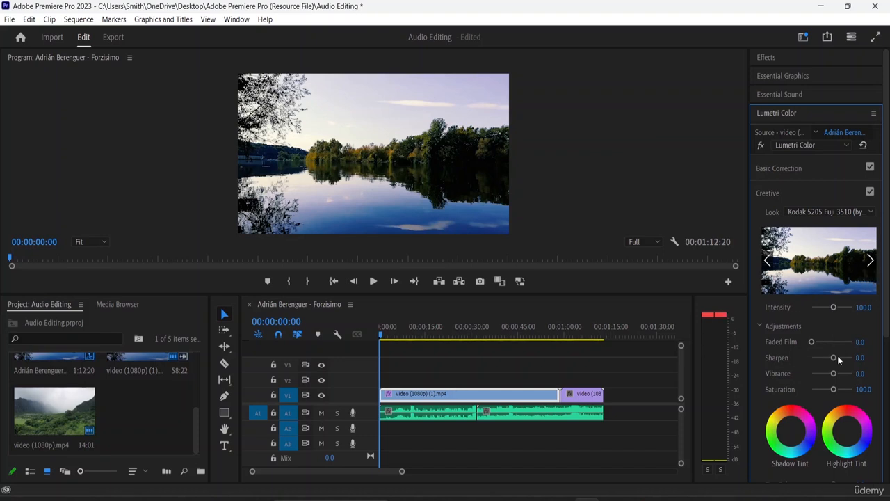
Step: Set the creative look's intensity to 67.6, faded film to 26.8, sharpen to -63.4, vibrance to 26.8 and saturation to 64.8
{"action": "left_click_drag", "start_coordinate": [834, 307], "coordinate": [799, 314]}
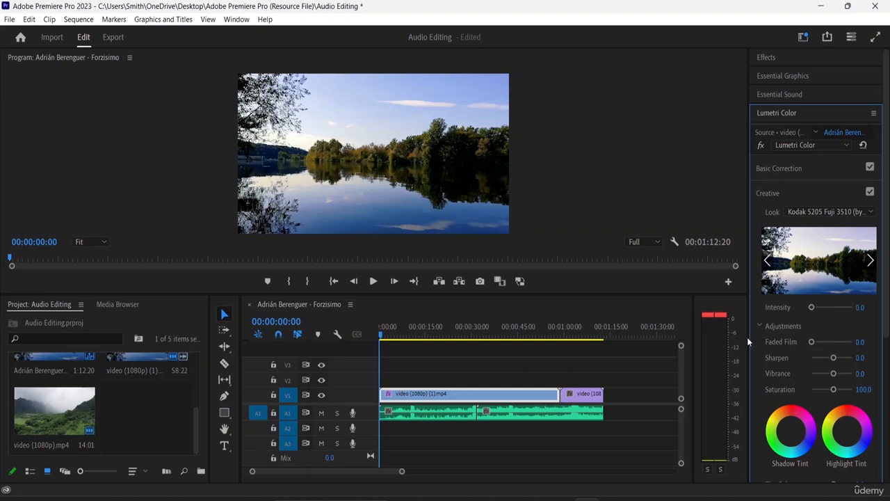
{"action": "left_click_drag", "start_coordinate": [811, 307], "coordinate": [826, 304]}
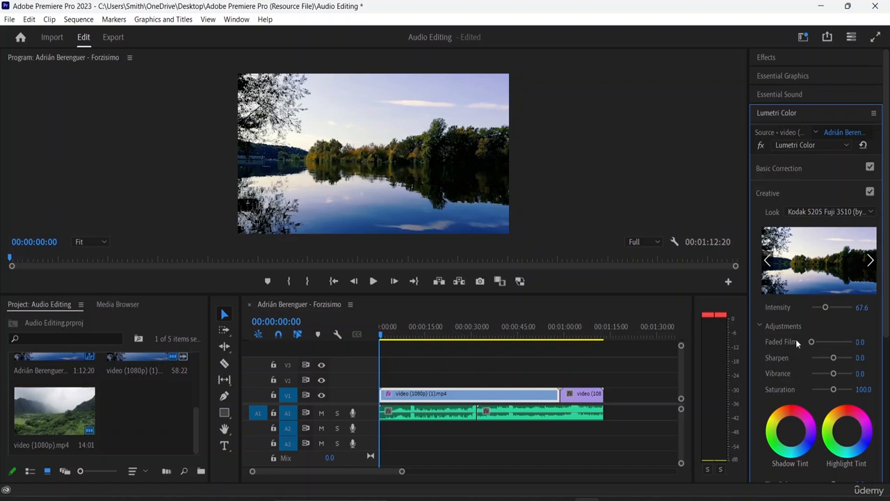
{"action": "scroll", "coordinate": [797, 339], "scroll_direction": "down", "scroll_amount": 2}
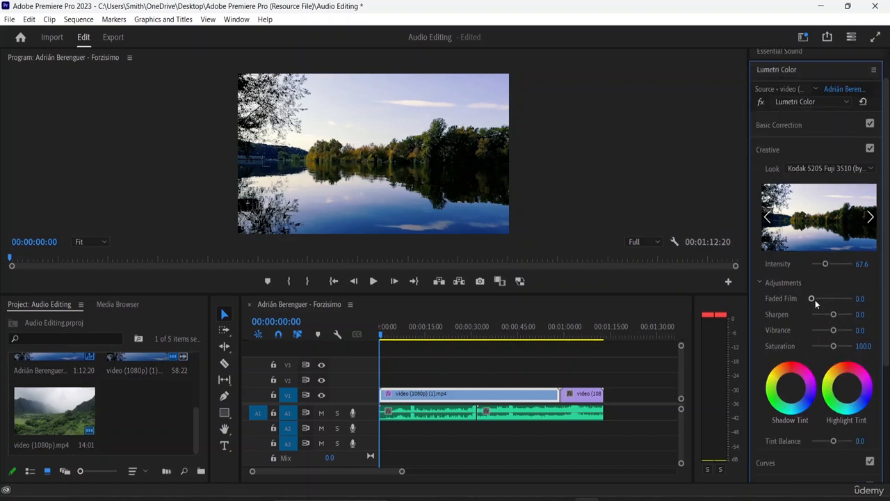
{"action": "mouse_move", "coordinate": [811, 299]}
{"action": "left_mouse_down"}
{"action": "mouse_move", "coordinate": [835, 300]}
{"action": "mouse_move", "coordinate": [818, 300]}
{"action": "mouse_move", "coordinate": [830, 314]}
{"action": "mouse_move", "coordinate": [818, 315]}
{"action": "left_mouse_up"}
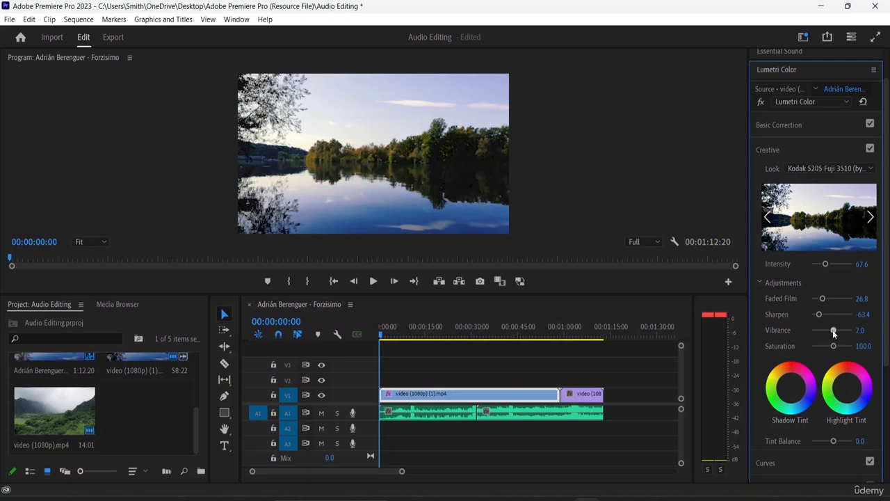
{"action": "left_click_drag", "start_coordinate": [834, 332], "coordinate": [825, 347]}
Step: Shift the shadow tint slightly toward blue and the highlight tint toward magenta, and set the tint balance to 43.7
{"action": "scroll", "coordinate": [812, 363], "scroll_direction": "down", "scroll_amount": 1}
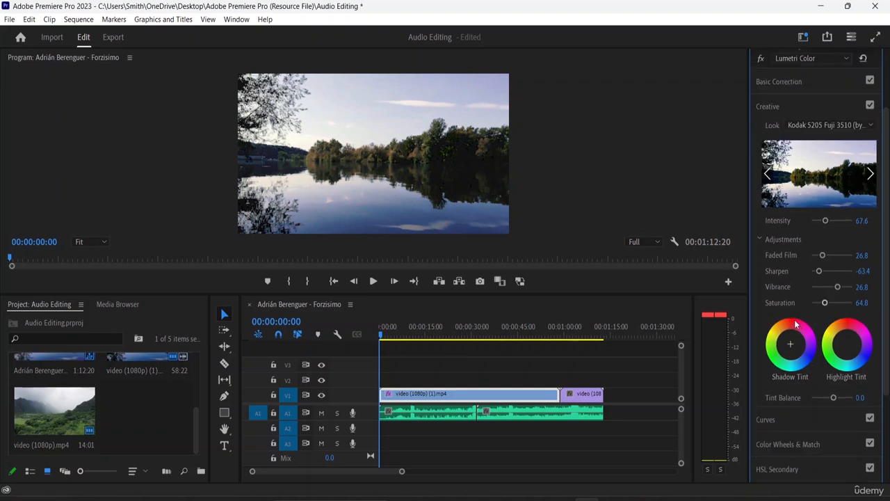
{"action": "left_click", "coordinate": [793, 322]}
{"action": "double_click", "coordinate": [790, 347]}
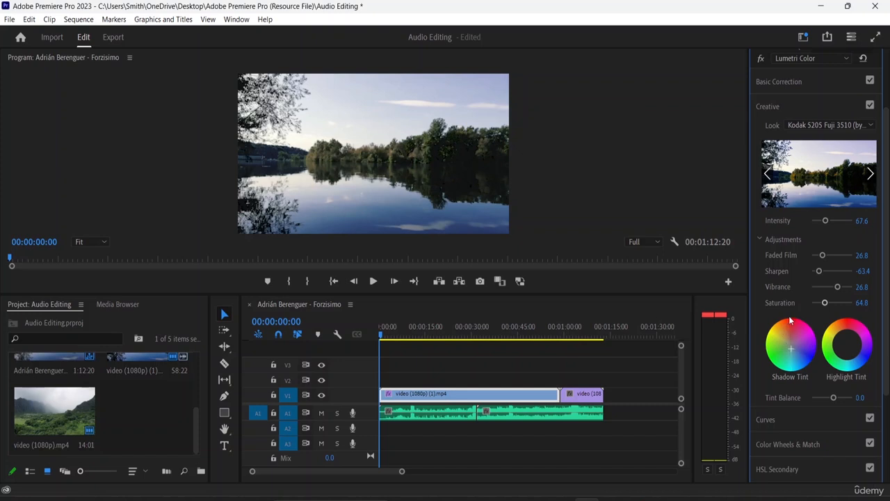
{"action": "left_click", "coordinate": [796, 355]}
{"action": "left_click", "coordinate": [847, 344]}
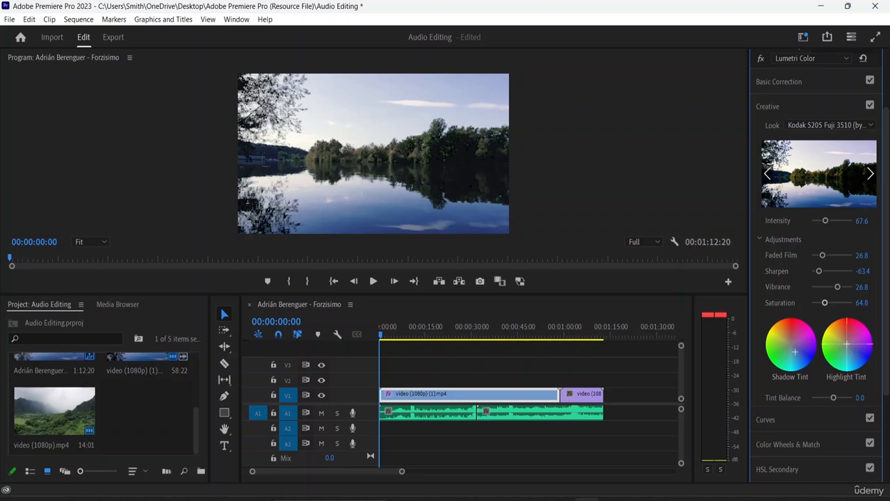
{"action": "mouse_move", "coordinate": [847, 345]}
{"action": "left_mouse_down"}
{"action": "mouse_move", "coordinate": [856, 329]}
{"action": "mouse_move", "coordinate": [864, 355]}
{"action": "mouse_move", "coordinate": [863, 341]}
{"action": "left_mouse_up"}
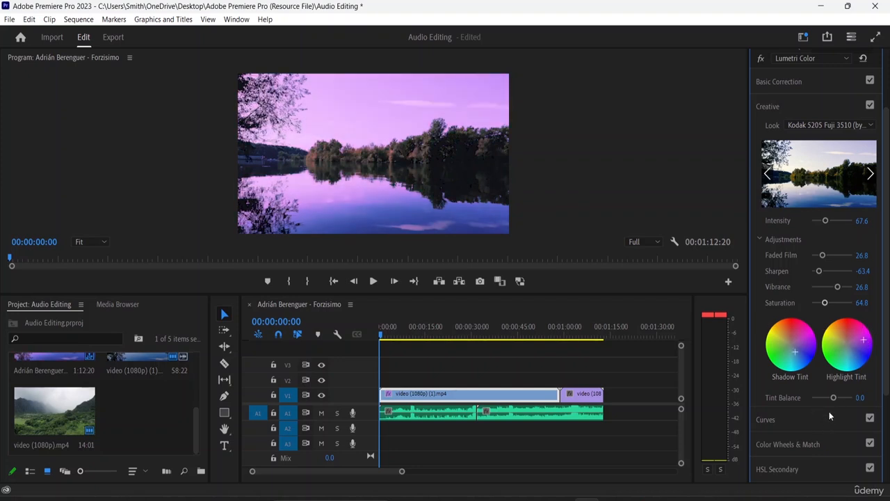
{"action": "left_click_drag", "start_coordinate": [830, 394], "coordinate": [848, 399]}
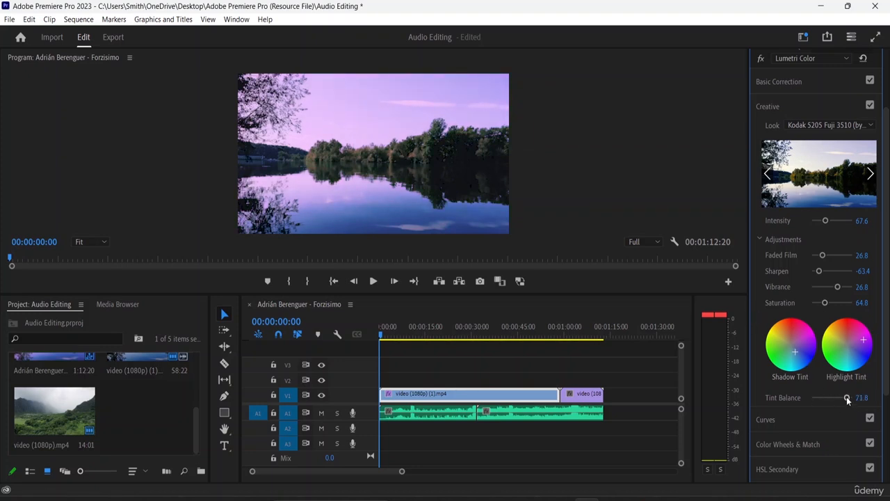
{"action": "left_click_drag", "start_coordinate": [846, 398], "coordinate": [841, 398]}
Step: Expand the Curves settings, bend the white RGB curve upward to brighten the clip, and bend the red curve downward
{"action": "scroll", "coordinate": [807, 400], "scroll_direction": "down", "scroll_amount": 1}
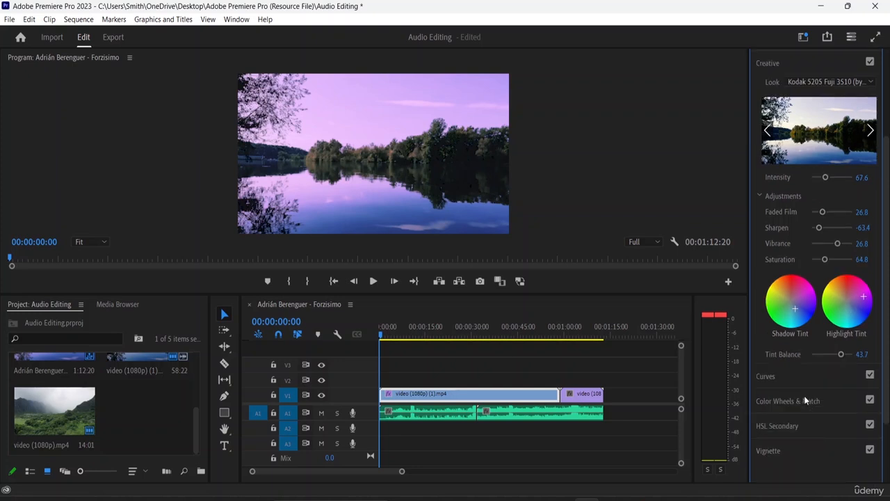
{"action": "left_click", "coordinate": [768, 376]}
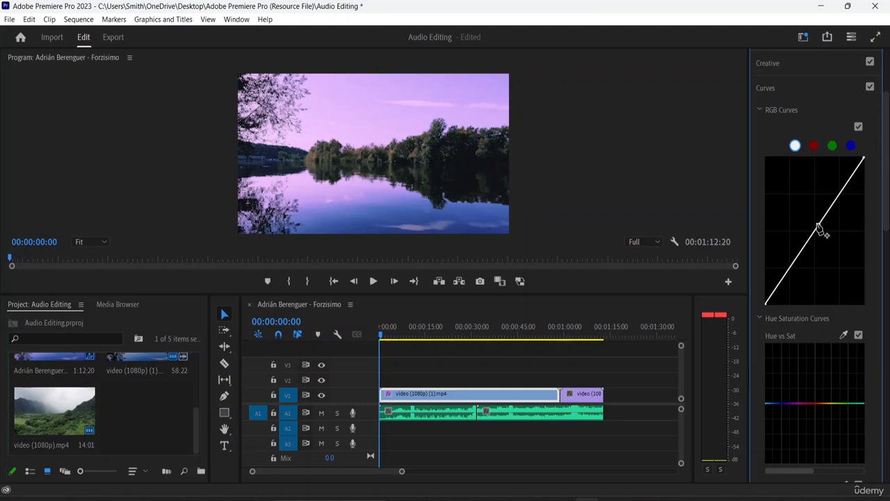
{"action": "left_click_drag", "start_coordinate": [818, 229], "coordinate": [798, 219]}
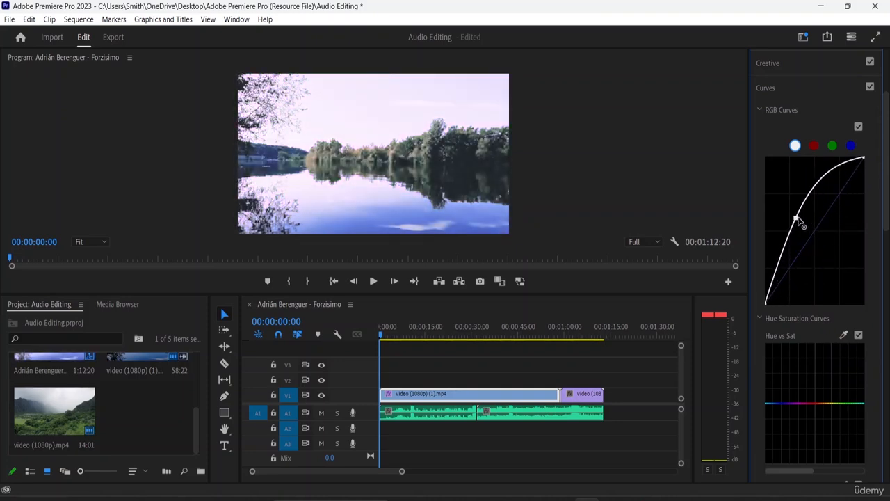
{"action": "left_click", "coordinate": [814, 145]}
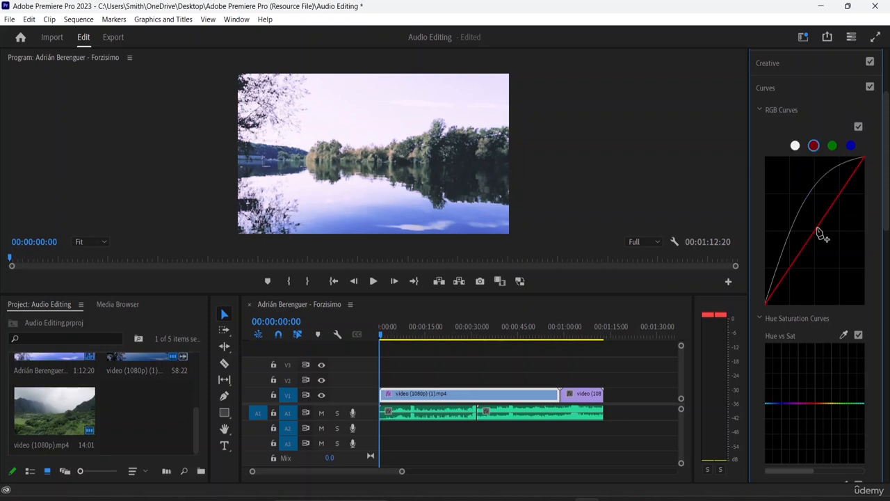
{"action": "left_click_drag", "start_coordinate": [819, 230], "coordinate": [848, 201]}
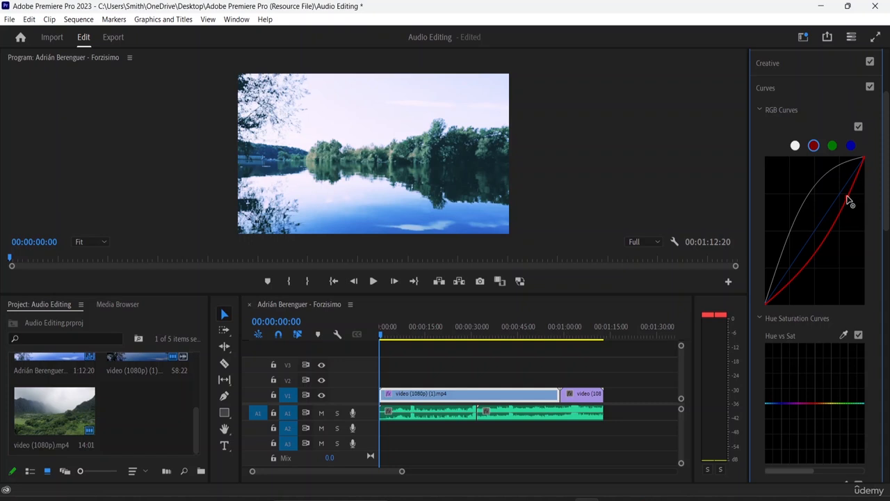
Step: Bend the green and blue RGB curves above the diagonal and lower the Hue vs Sat curve around the green hues
{"action": "left_click", "coordinate": [832, 146]}
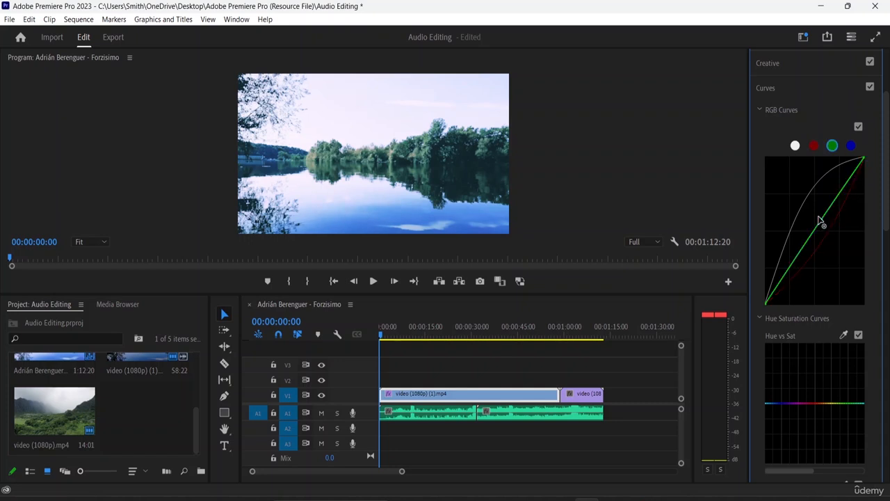
{"action": "left_click_drag", "start_coordinate": [821, 218], "coordinate": [816, 212]}
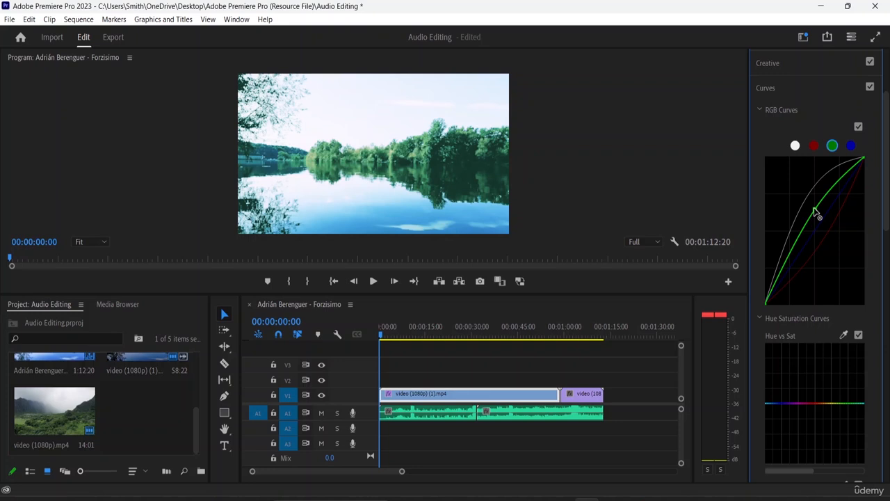
{"action": "left_click", "coordinate": [851, 145]}
{"action": "left_click_drag", "start_coordinate": [816, 230], "coordinate": [816, 261]}
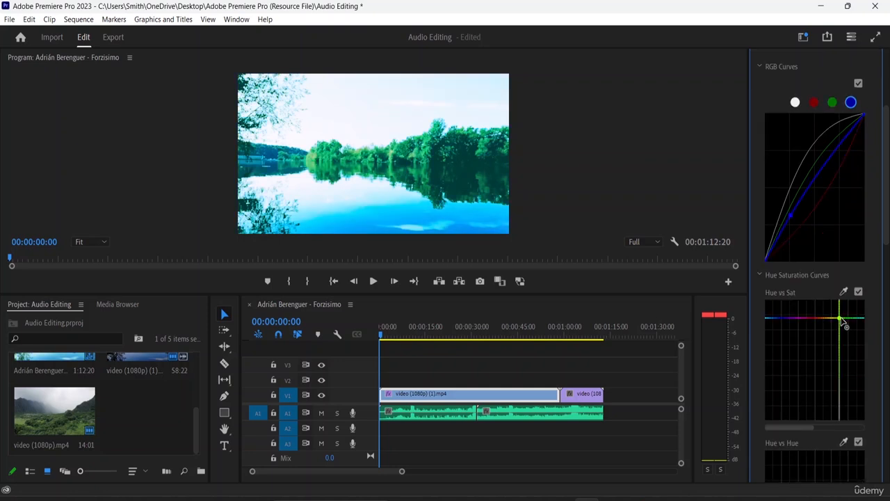
{"action": "left_click_drag", "start_coordinate": [841, 321], "coordinate": [844, 332]}
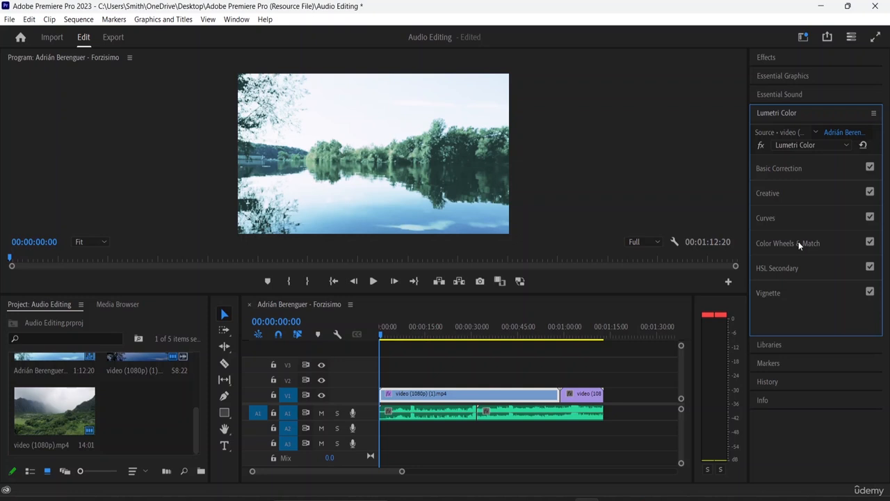
Step: Expand HSL Secondary and try out the hue, saturation and luminance key ranges, switching the luminance range off and on
{"action": "left_click", "coordinate": [800, 267]}
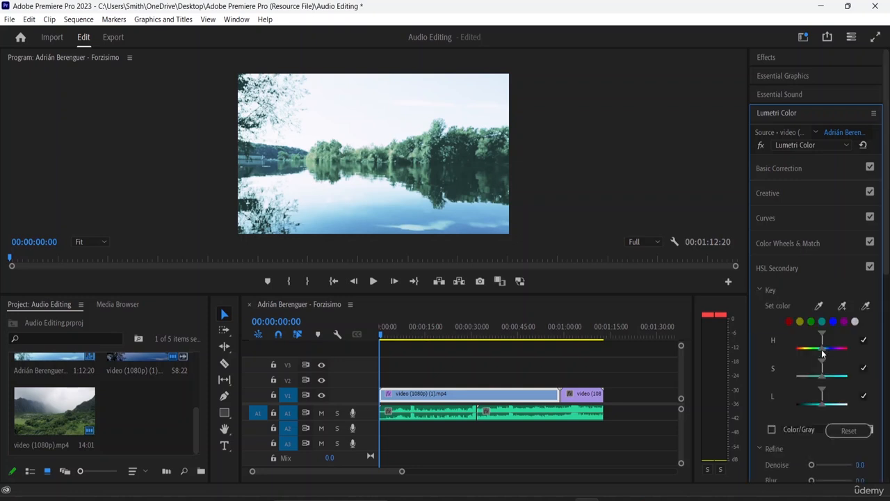
{"action": "left_click_drag", "start_coordinate": [822, 354], "coordinate": [814, 349]}
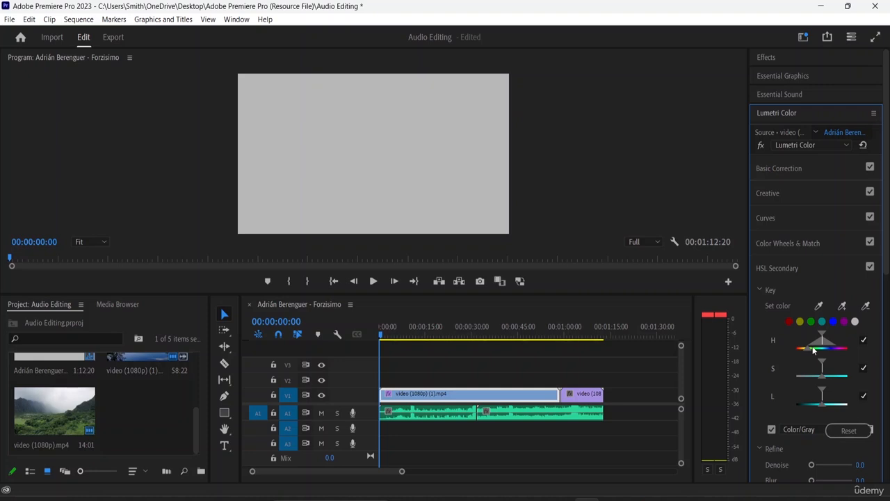
{"action": "left_click_drag", "start_coordinate": [814, 350], "coordinate": [816, 352]}
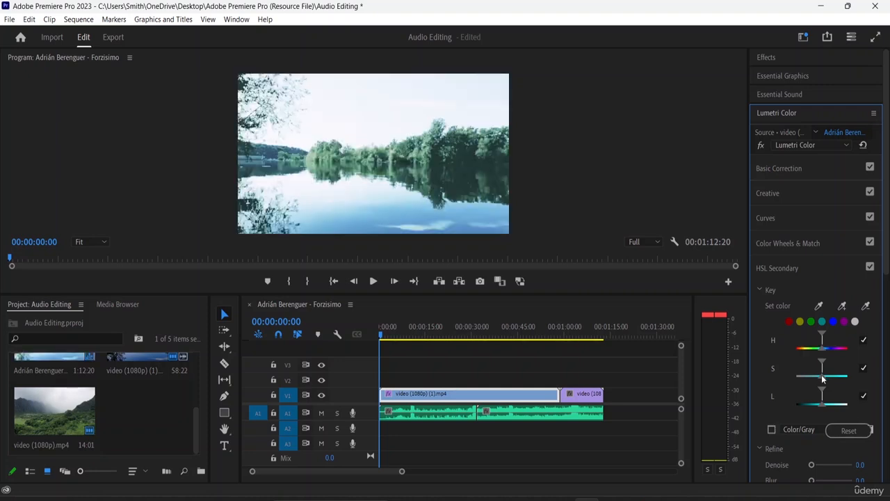
{"action": "left_click_drag", "start_coordinate": [823, 390], "coordinate": [821, 398]}
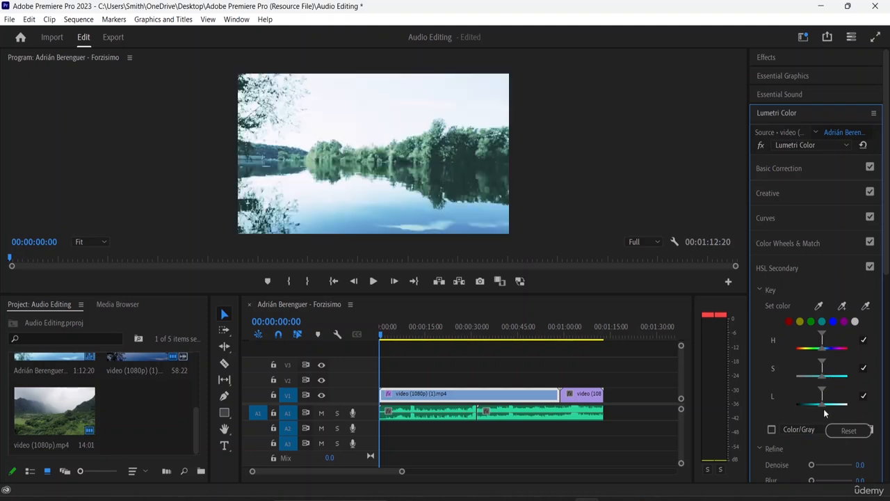
{"action": "left_click", "coordinate": [864, 397]}
{"action": "left_click", "coordinate": [864, 396]}
Step: Increase the Denoise and Blur refinements in HSL Secondary and collapse the section
{"action": "scroll", "coordinate": [835, 398], "scroll_direction": "down", "scroll_amount": 2}
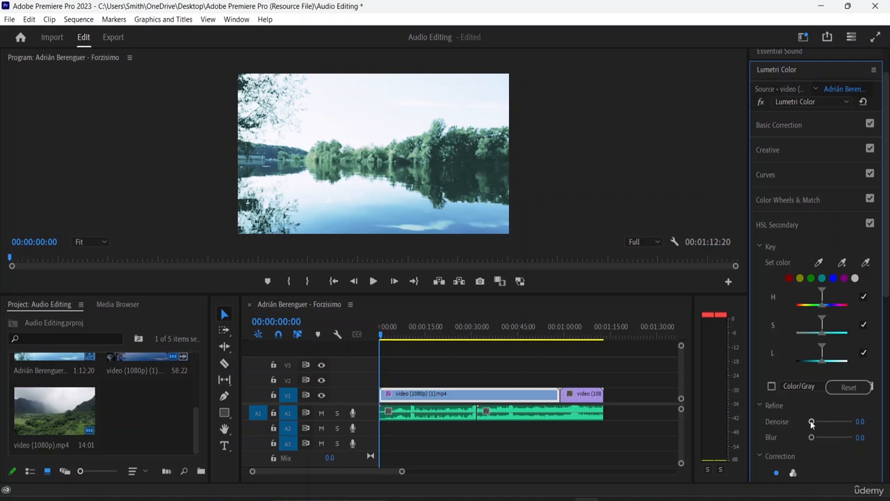
{"action": "left_click_drag", "start_coordinate": [812, 423], "coordinate": [823, 438]}
{"action": "left_click", "coordinate": [776, 225]}
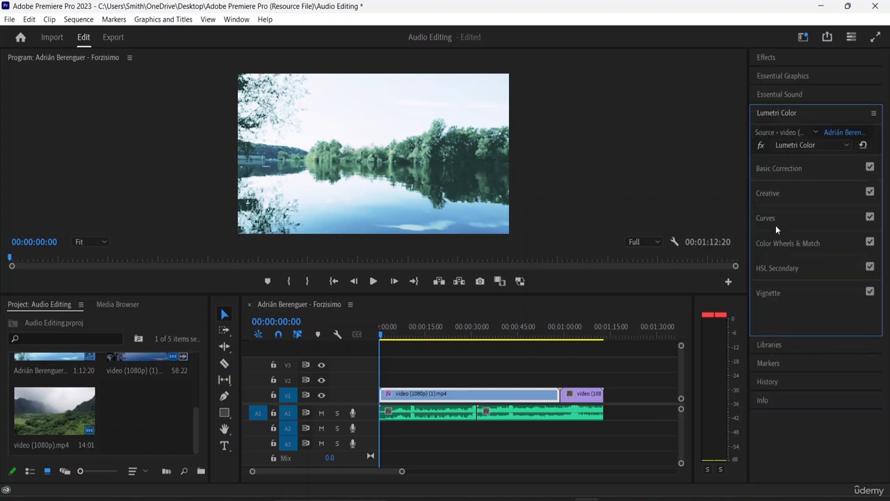
Step: Add a dark vignette with amount -3.0, midpoint 8.5, roundness 32.4 and feather 73.2, and collapse the Vignette settings
{"action": "left_click", "coordinate": [768, 293]}
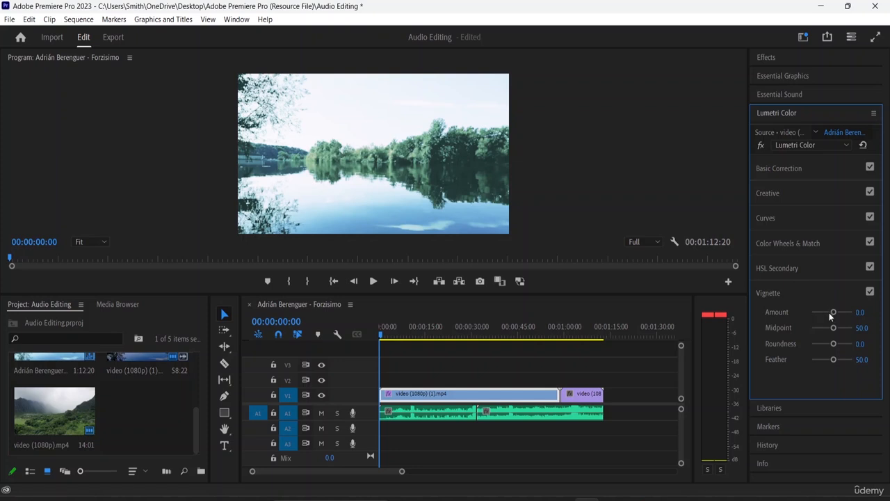
{"action": "left_click_drag", "start_coordinate": [832, 313], "coordinate": [802, 315]}
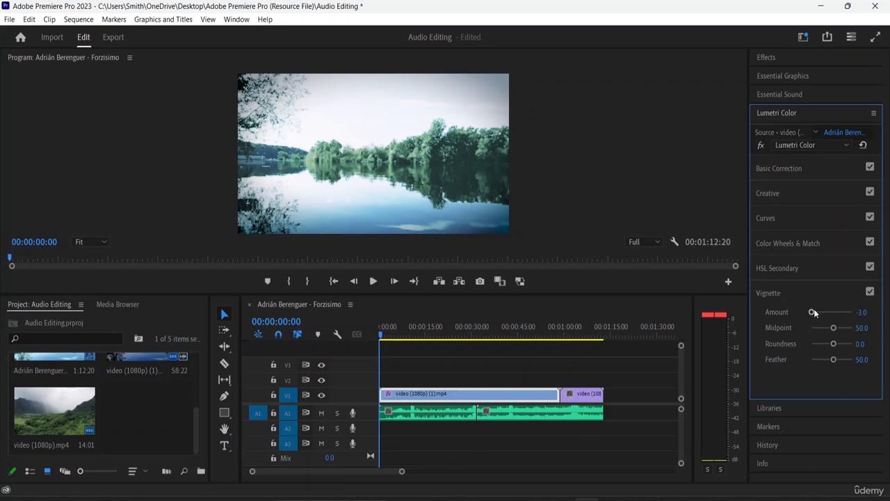
{"action": "left_click_drag", "start_coordinate": [813, 312], "coordinate": [811, 337]}
{"action": "left_click_drag", "start_coordinate": [834, 328], "coordinate": [797, 359]}
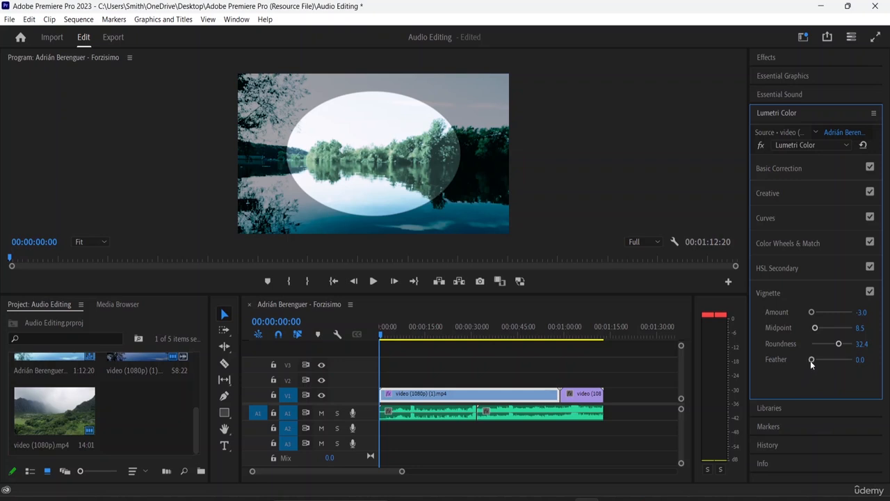
{"action": "left_click_drag", "start_coordinate": [810, 361], "coordinate": [842, 359]}
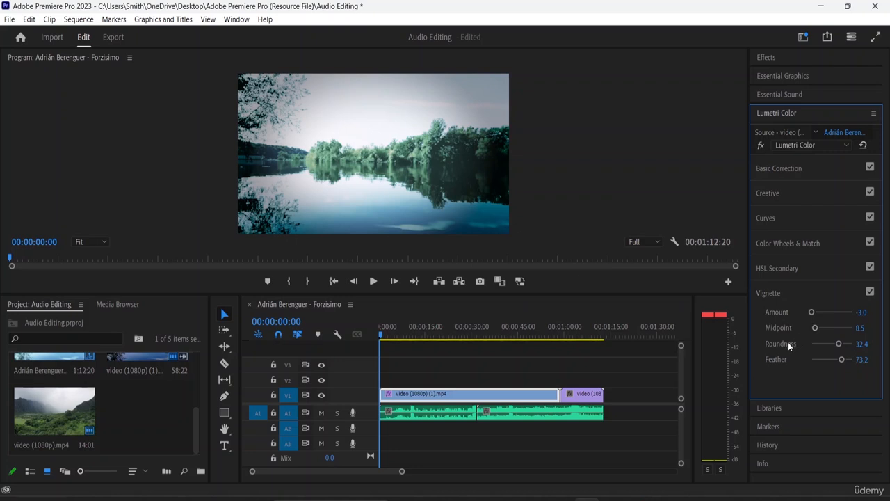
{"action": "left_click", "coordinate": [772, 293]}
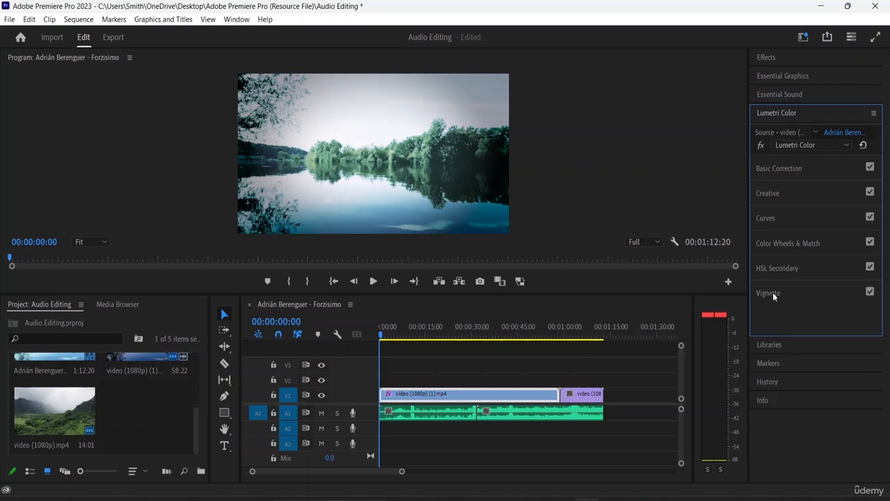
Step: Expand the Creative settings again and review the look, adjustment values and tint wheels against the graded image
{"action": "left_click", "coordinate": [776, 195]}
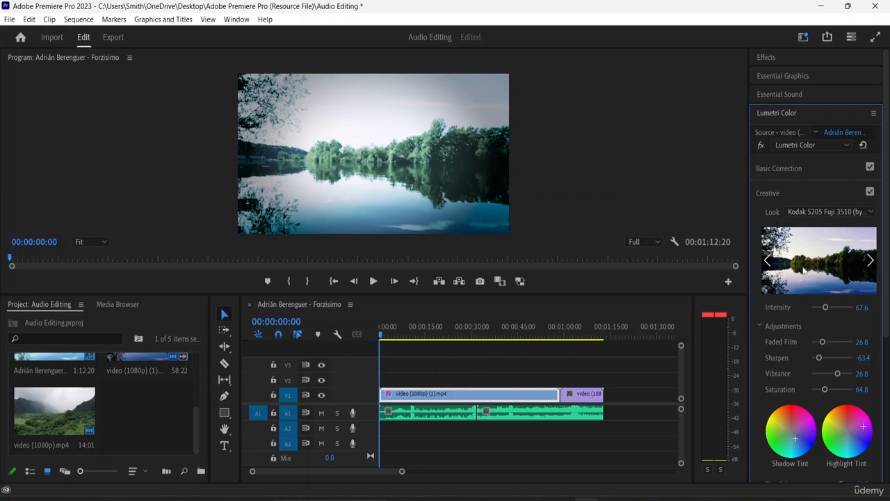
{"action": "scroll", "coordinate": [817, 355], "scroll_direction": "down", "scroll_amount": 1}
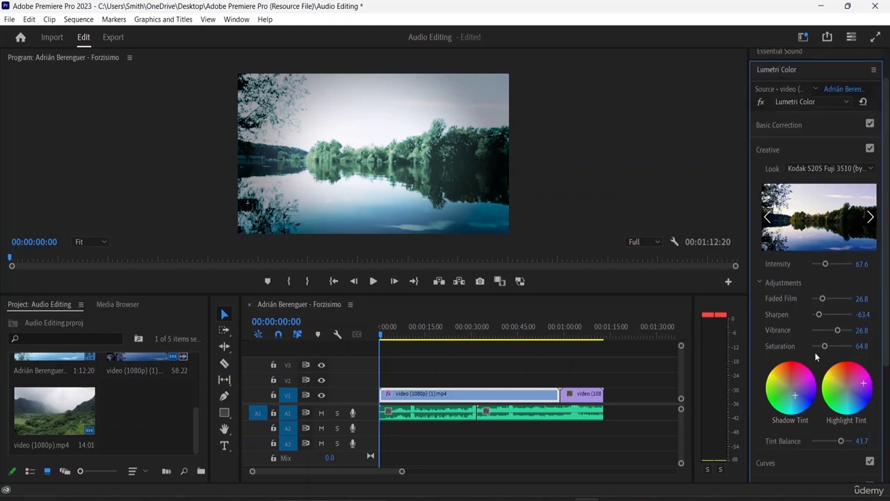
{"action": "scroll", "coordinate": [807, 365], "scroll_direction": "down", "scroll_amount": 1}
{"action": "scroll", "coordinate": [802, 375], "scroll_direction": "down", "scroll_amount": 1}
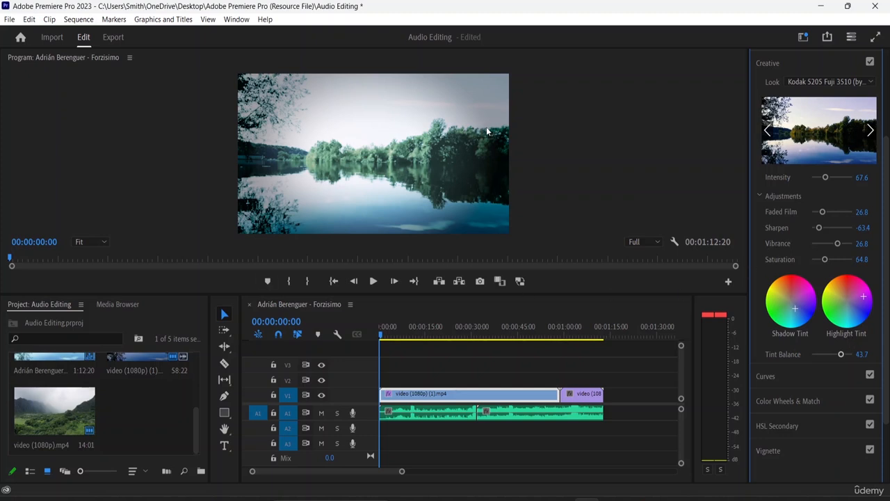
Step: Set the program monitor's playback resolution to 1/4 and enable Comparison View, trying a split layout before returning to Side by Side
{"action": "left_click", "coordinate": [655, 242]}
{"action": "left_click", "coordinate": [641, 279]}
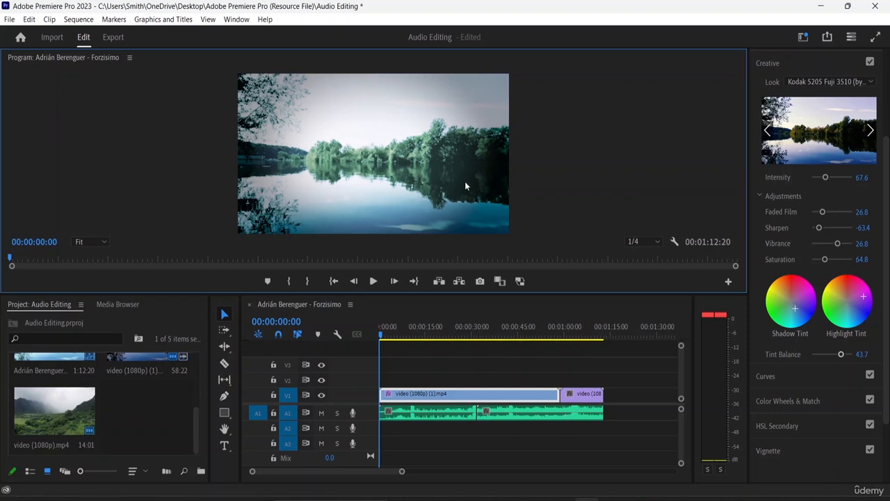
{"action": "left_click", "coordinate": [208, 20]}
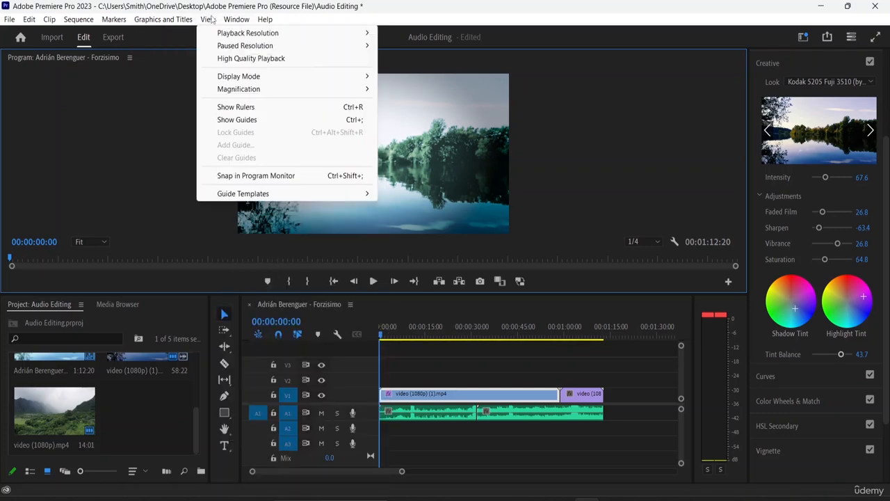
{"action": "mouse_move", "coordinate": [226, 78]}
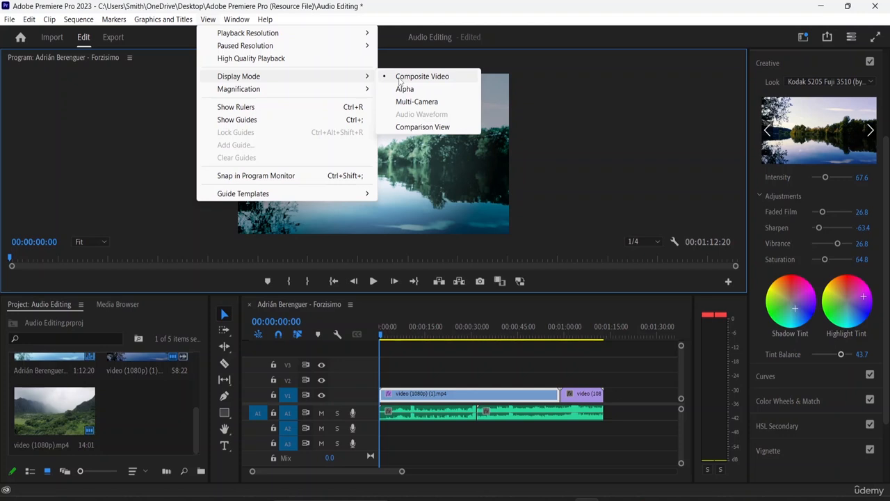
{"action": "left_click", "coordinate": [424, 127]}
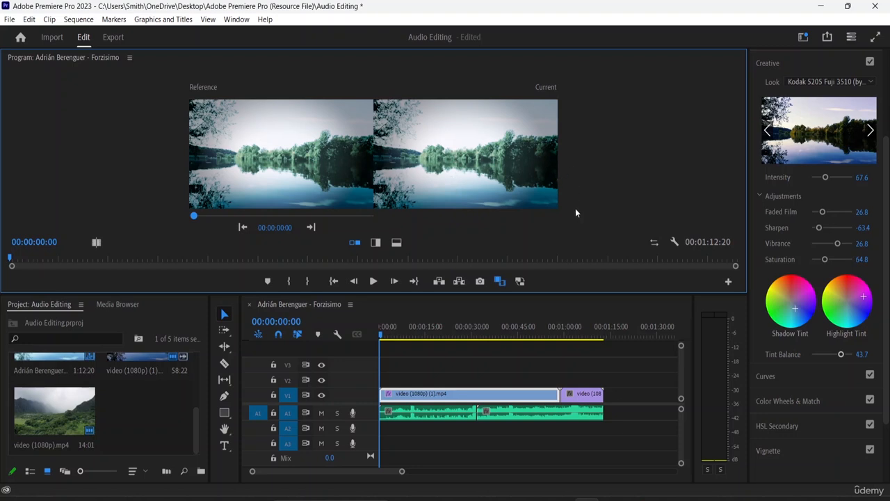
{"action": "left_click", "coordinate": [376, 243]}
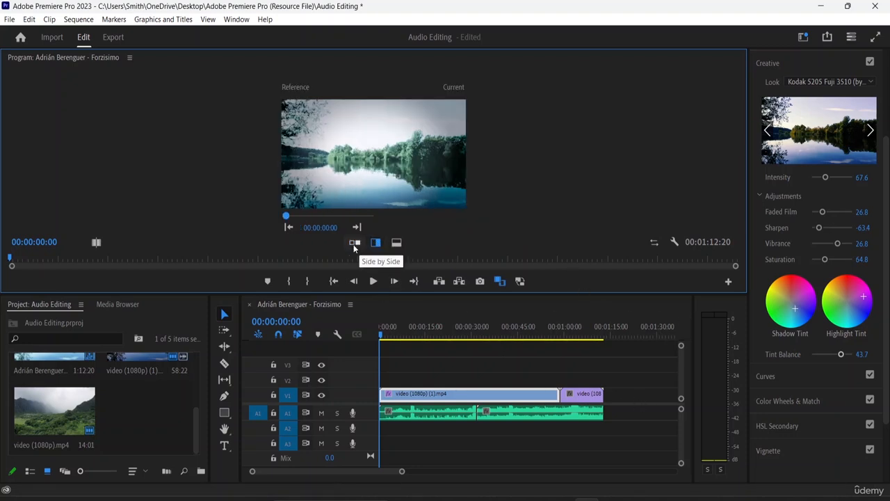
{"action": "left_click", "coordinate": [354, 243]}
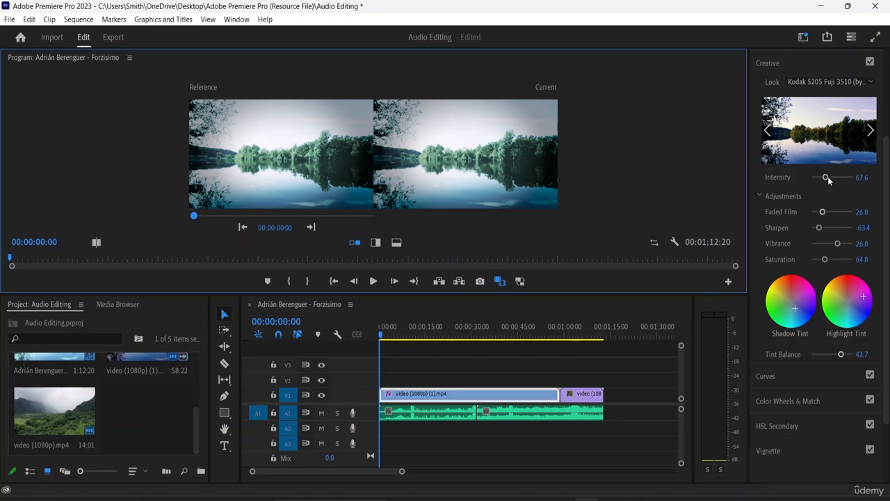
Step: Try the Kodak 5218 Kodak 2383 and SL GOLD RUSH HDR creative looks on the lake clip
{"action": "left_click", "coordinate": [863, 83]}
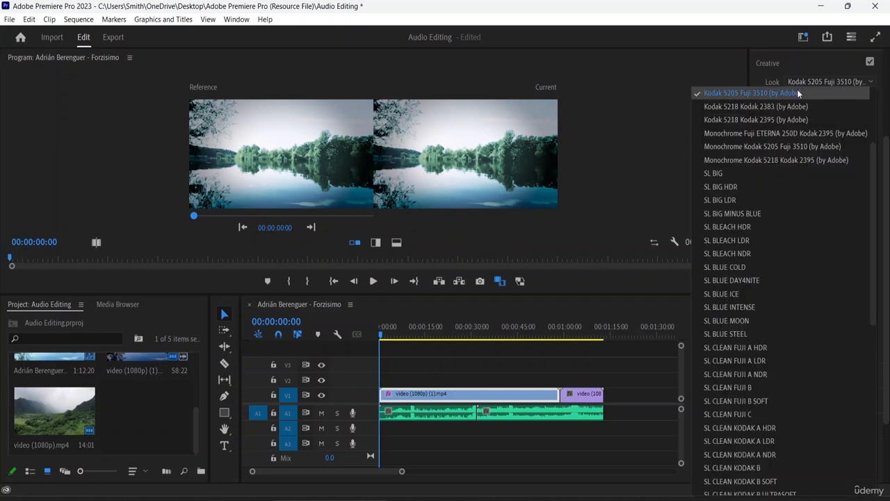
{"action": "left_click", "coordinate": [784, 108]}
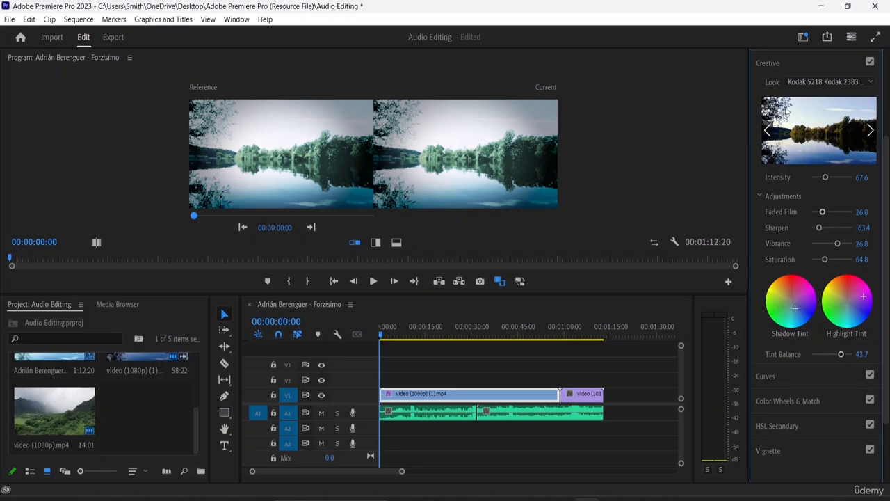
{"action": "left_click", "coordinate": [866, 82]}
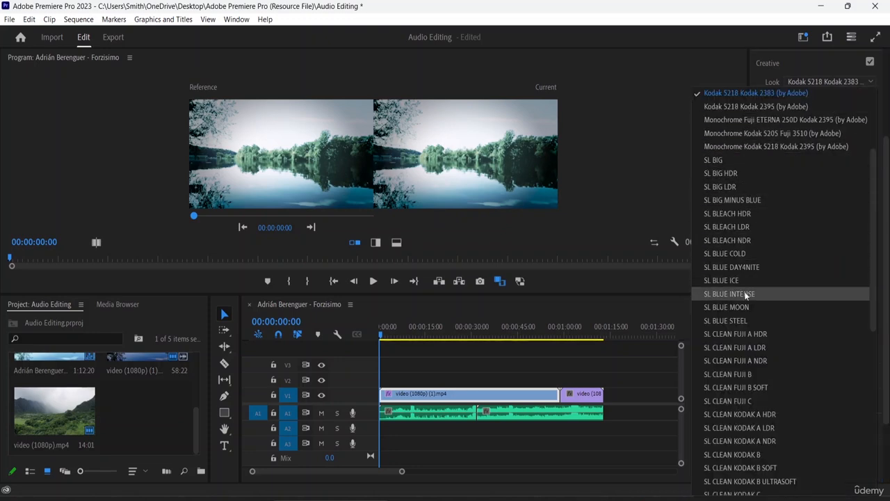
{"action": "scroll", "coordinate": [734, 354], "scroll_direction": "down", "scroll_amount": 10}
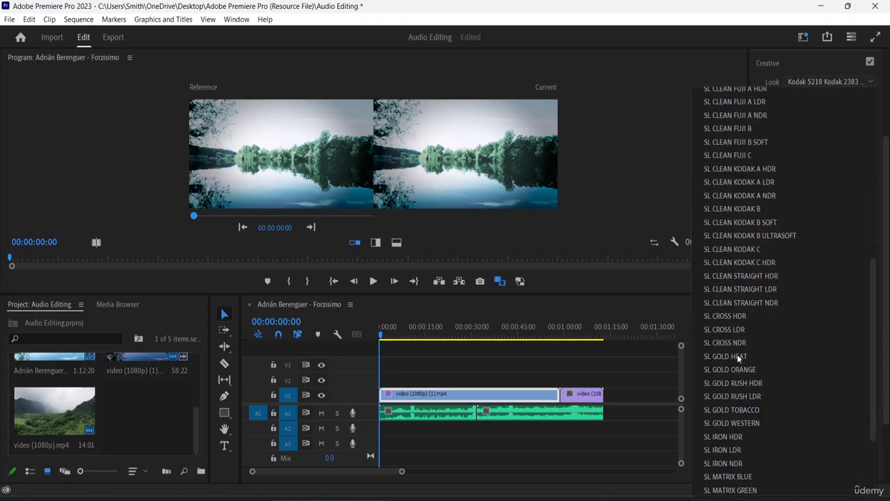
{"action": "left_click", "coordinate": [720, 388]}
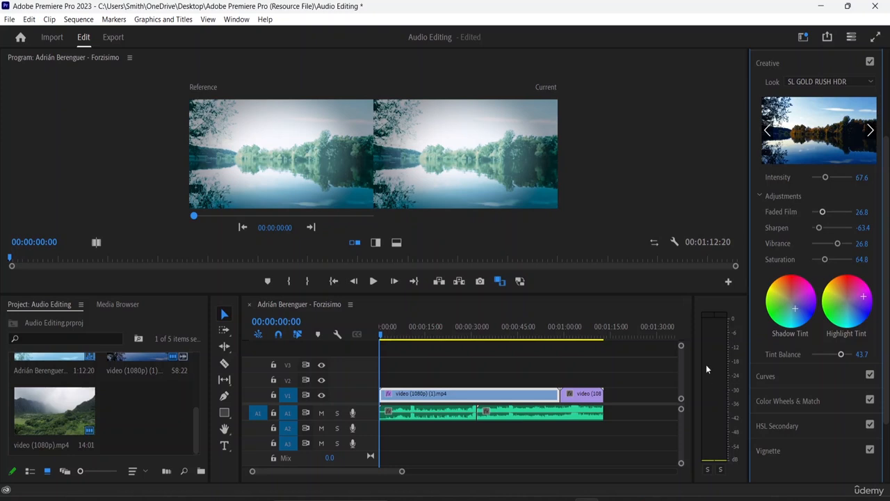
{"action": "left_click", "coordinate": [472, 144]}
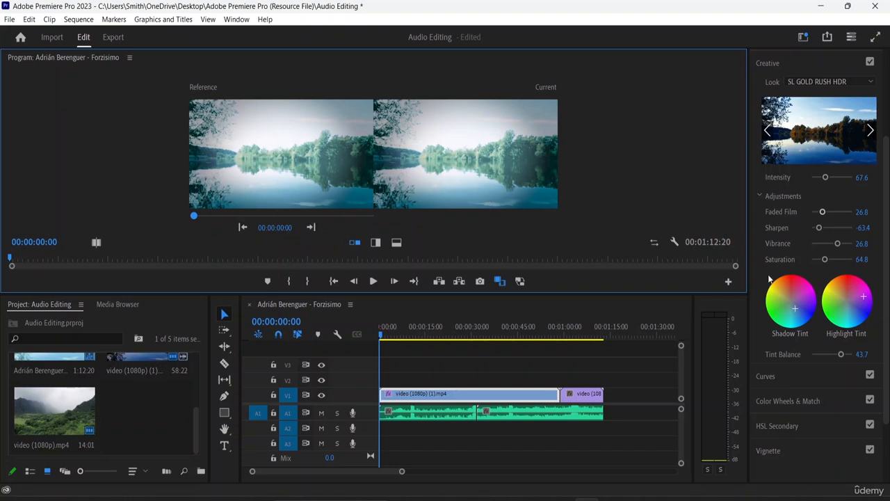
Step: Return the program monitor to the single composite view and stop playback at 00:00:41:07
{"action": "left_click", "coordinate": [844, 85]}
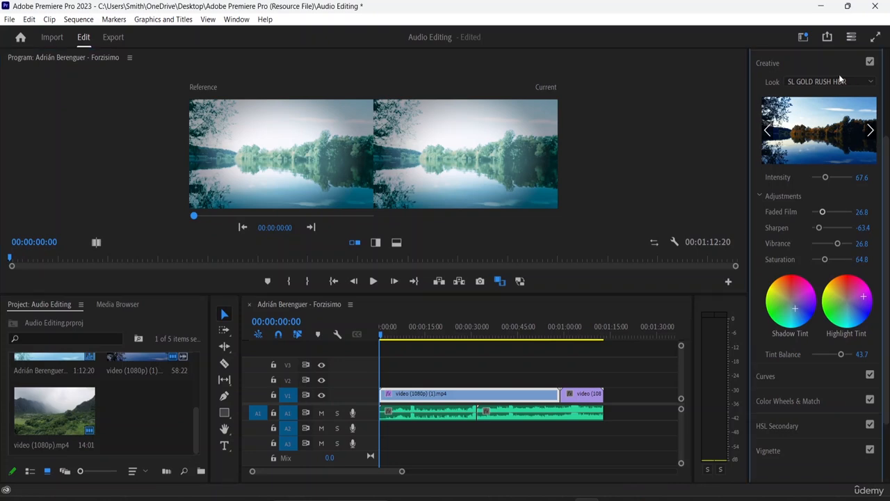
{"action": "left_click", "coordinate": [236, 19]}
{"action": "left_click", "coordinate": [208, 19]}
{"action": "left_click", "coordinate": [208, 21]}
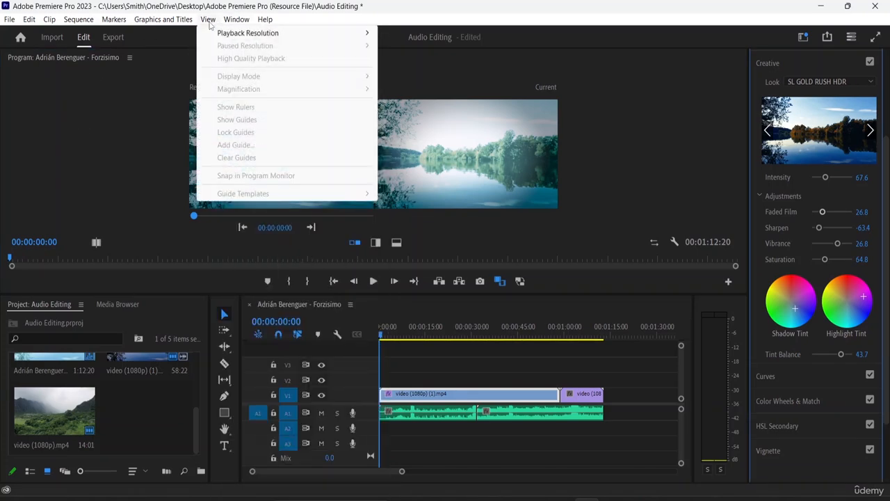
{"action": "left_click", "coordinate": [445, 411]}
{"action": "left_click", "coordinate": [476, 185]}
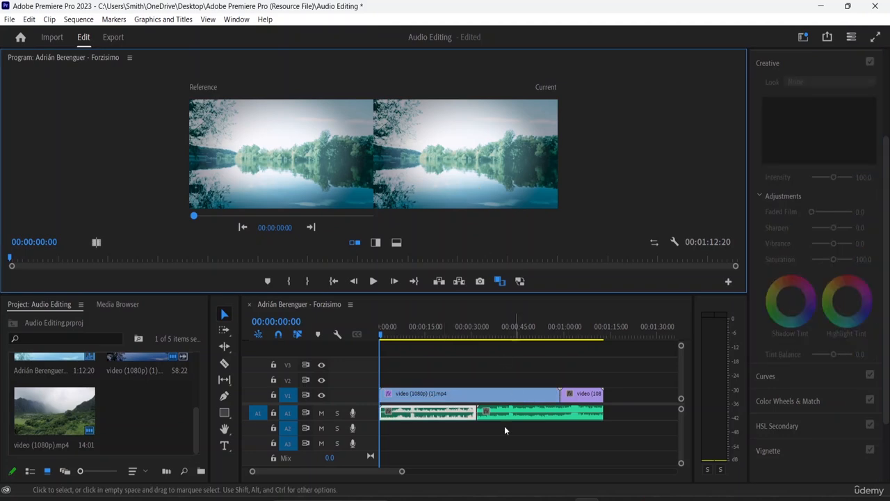
{"action": "left_click", "coordinate": [473, 394]}
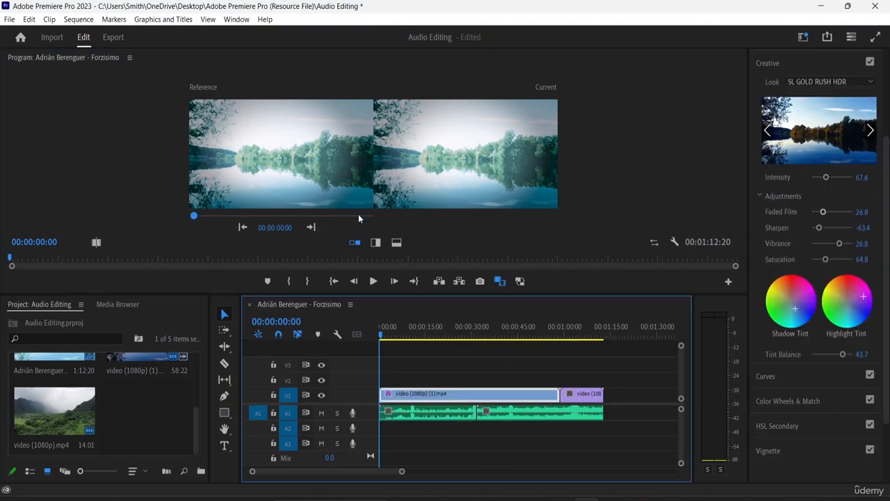
{"action": "left_click", "coordinate": [208, 20]}
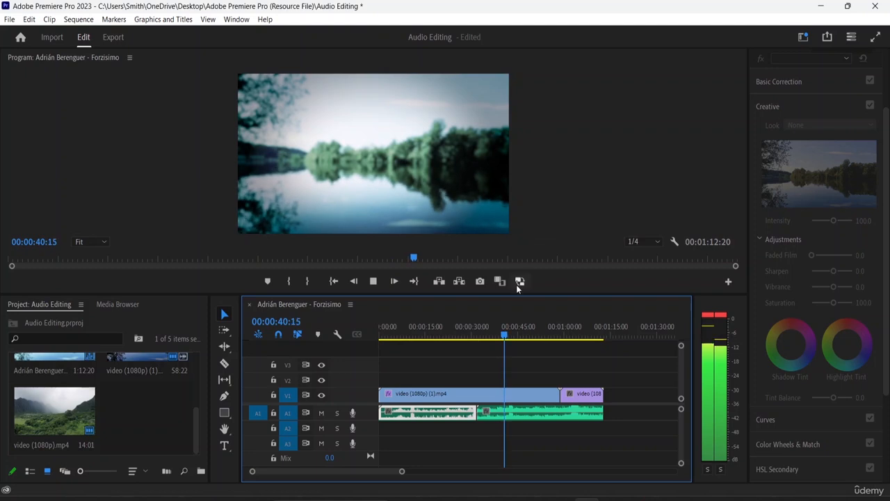
{"action": "key", "text": "space"}
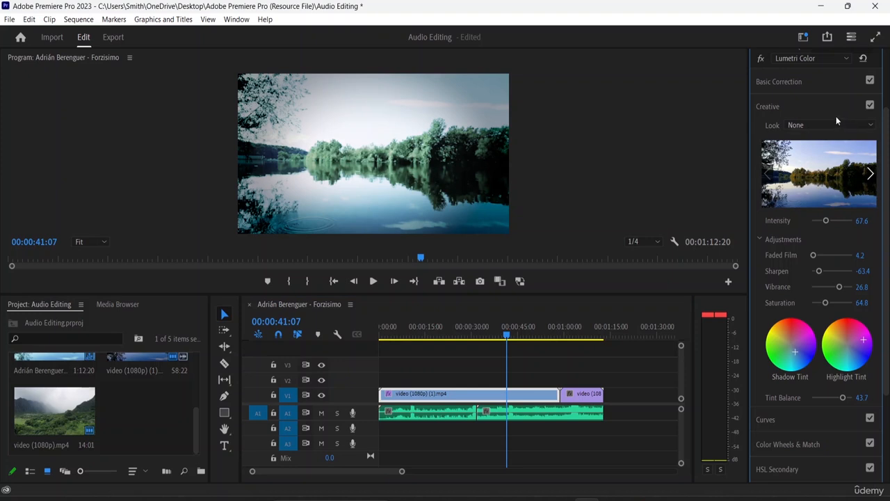
Step: Expand Basic Correction to review its Input LUT, color and light settings, and collapse the section
{"action": "scroll", "coordinate": [837, 116], "scroll_direction": "up", "scroll_amount": 1}
{"action": "left_click", "coordinate": [781, 124]}
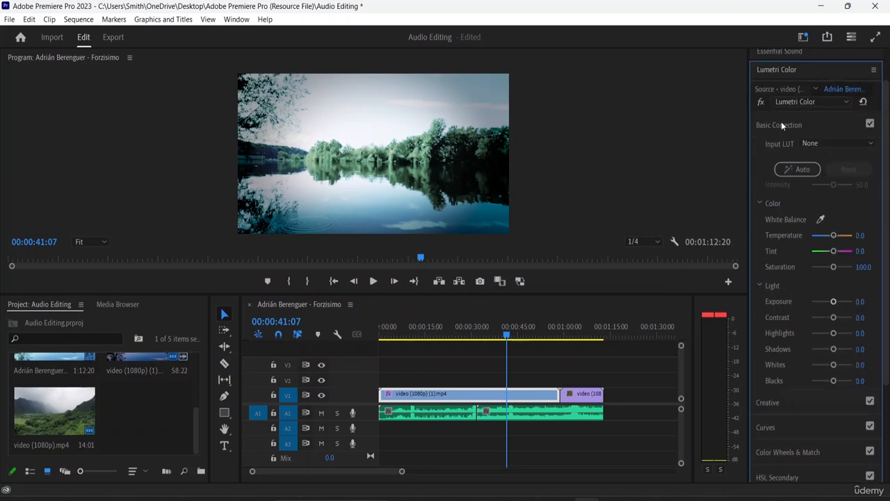
{"action": "left_click", "coordinate": [837, 141]}
{"action": "left_click", "coordinate": [805, 153]}
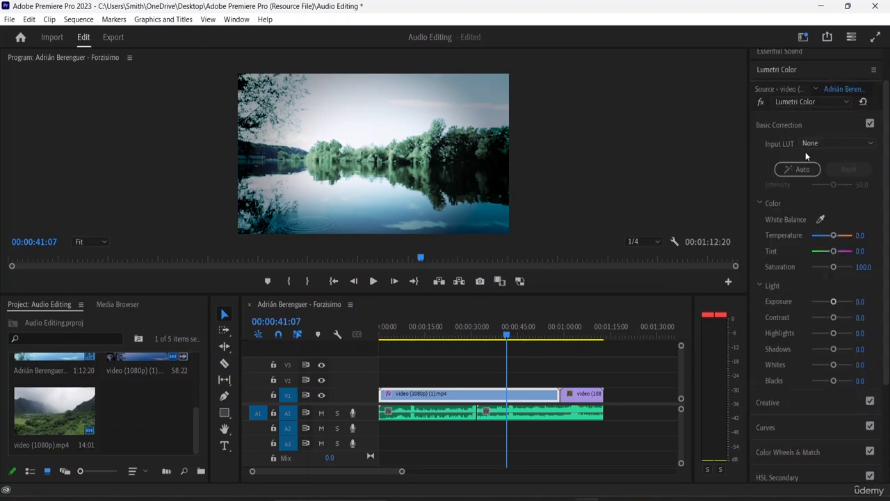
{"action": "scroll", "coordinate": [797, 195], "scroll_direction": "down", "scroll_amount": 1}
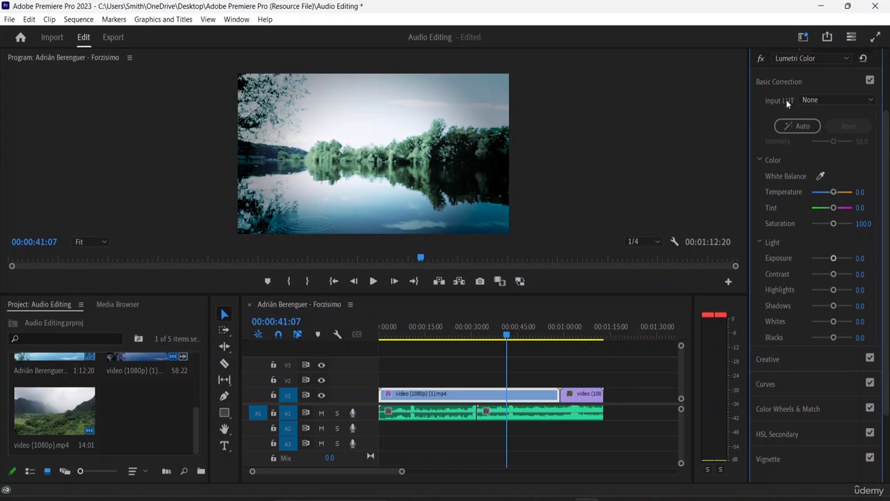
{"action": "left_click", "coordinate": [776, 80]}
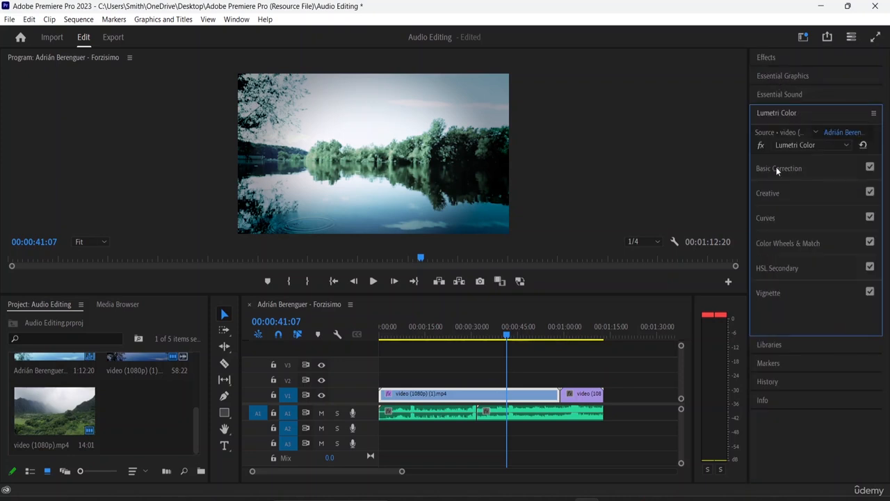
Step: Set the Creative intensity, faded film and sharpen to 0.0 and vibrance to -100.0 on the lake clip
{"action": "left_click", "coordinate": [768, 193]}
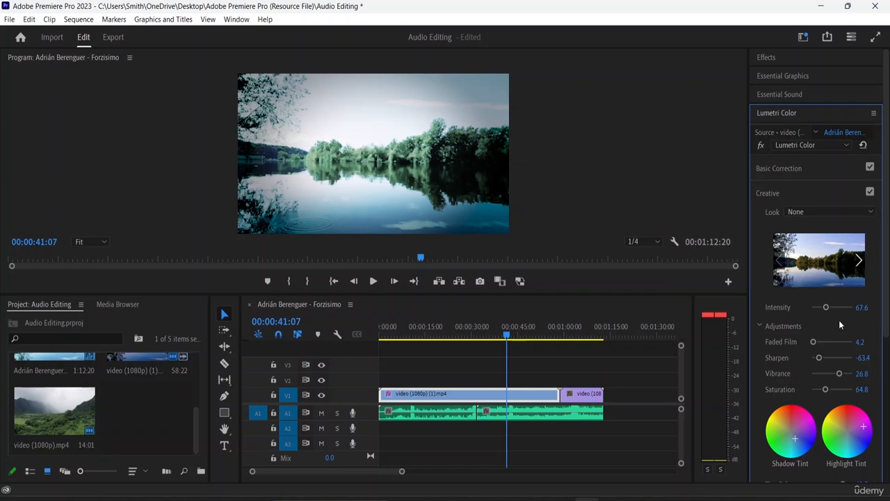
{"action": "left_click_drag", "start_coordinate": [813, 342], "coordinate": [806, 343]}
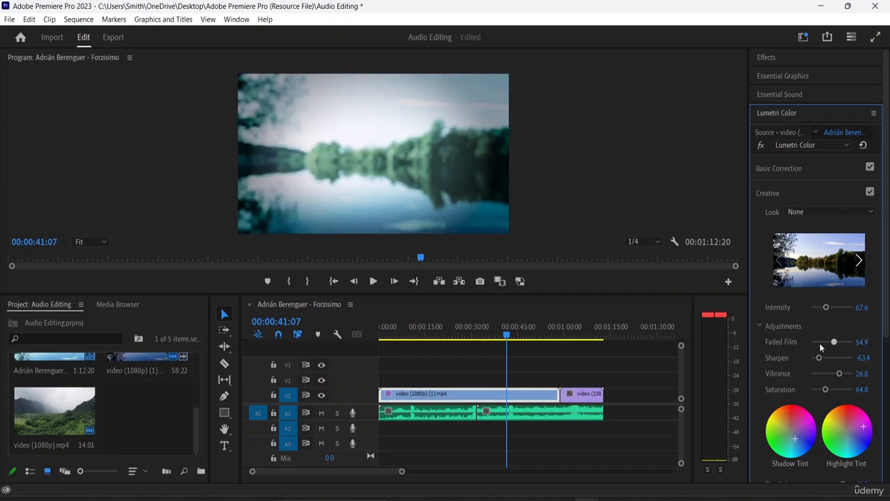
{"action": "left_click_drag", "start_coordinate": [819, 357], "coordinate": [824, 358]}
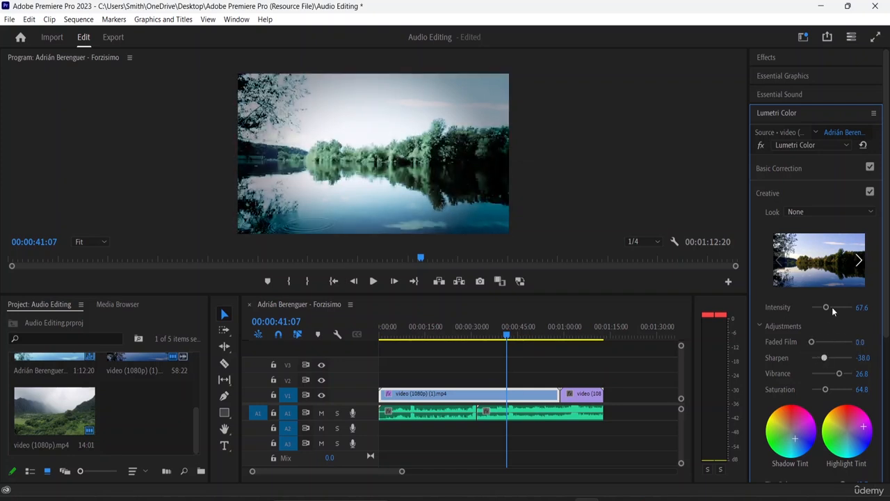
{"action": "left_click_drag", "start_coordinate": [826, 307], "coordinate": [793, 305]}
{"action": "left_click_drag", "start_coordinate": [825, 358], "coordinate": [835, 358]}
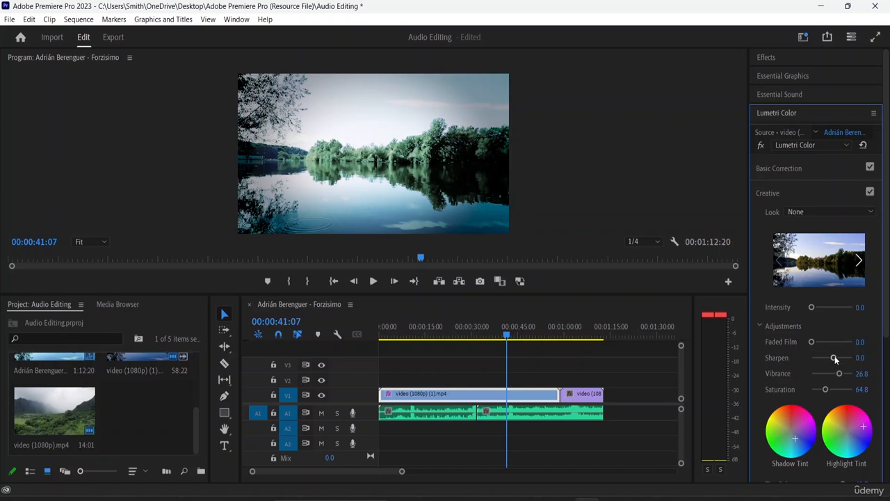
{"action": "left_click_drag", "start_coordinate": [838, 375], "coordinate": [802, 373]}
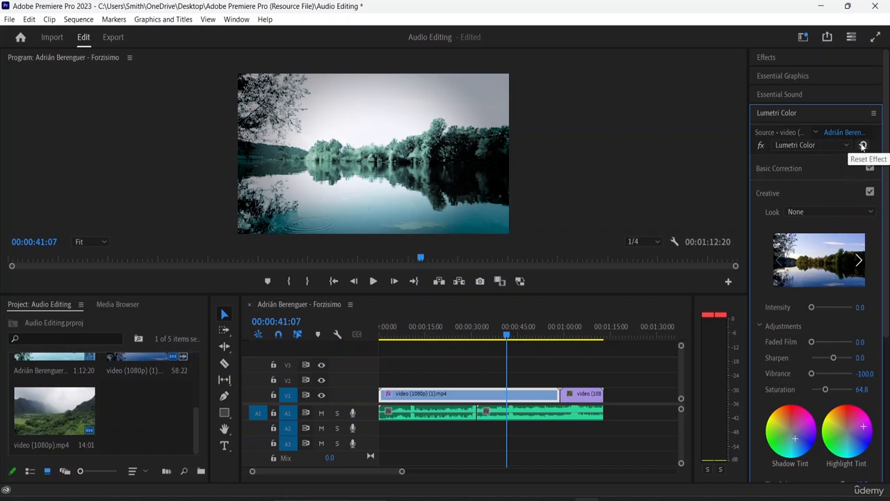
Step: Reset the entire Lumetri Color effect on the lake clip
{"action": "left_click", "coordinate": [863, 145]}
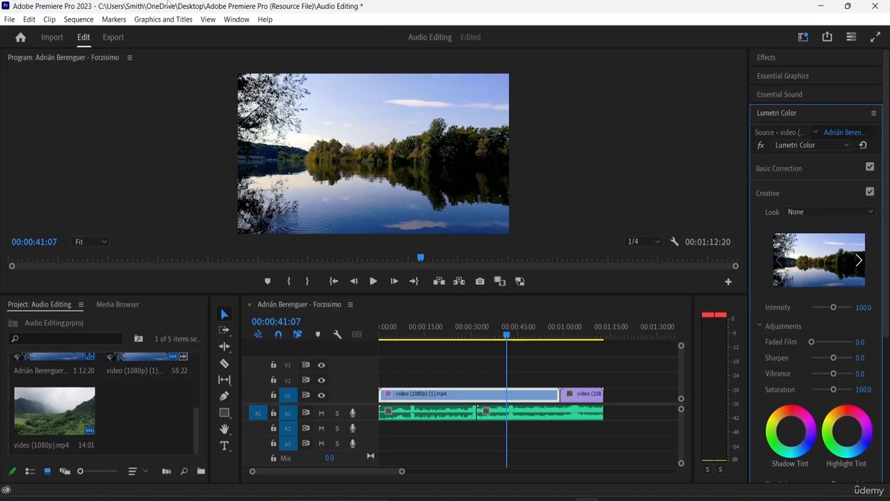
Step: Switch the program monitor back to Comparison View and select the second video clip in the timeline
{"action": "left_click", "coordinate": [208, 19]}
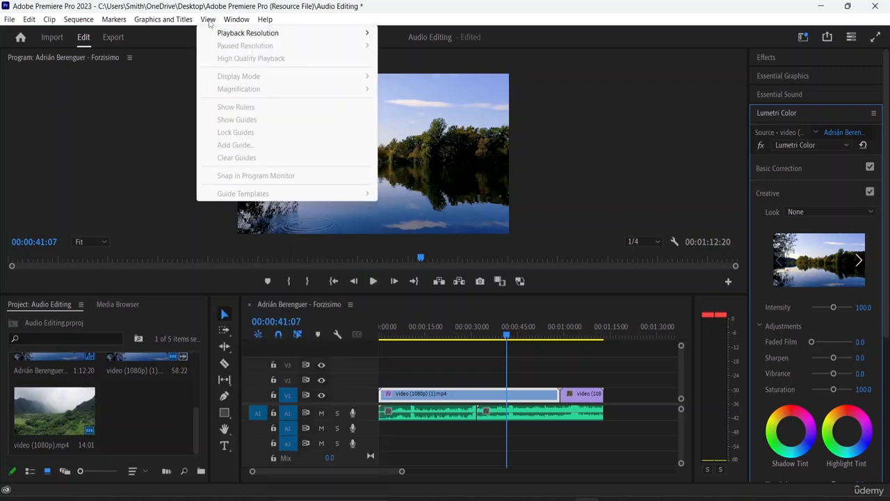
{"action": "left_click", "coordinate": [606, 183]}
{"action": "left_click", "coordinate": [481, 398]}
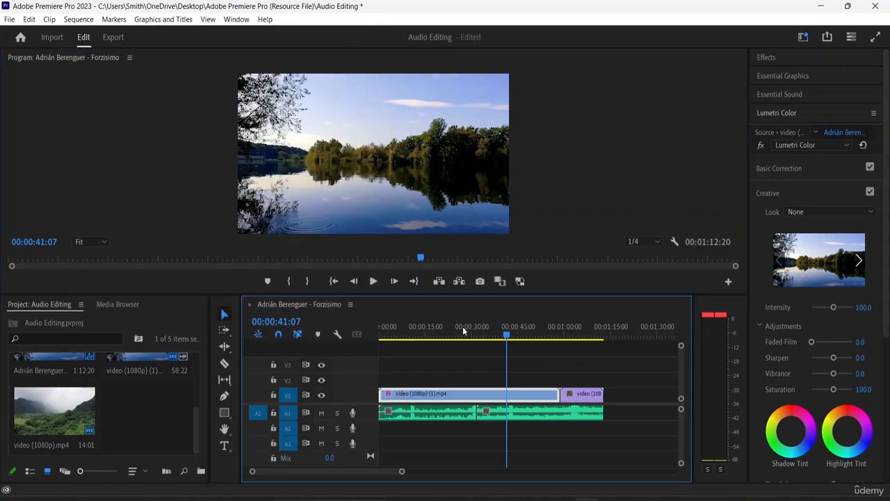
{"action": "left_click", "coordinate": [208, 19]}
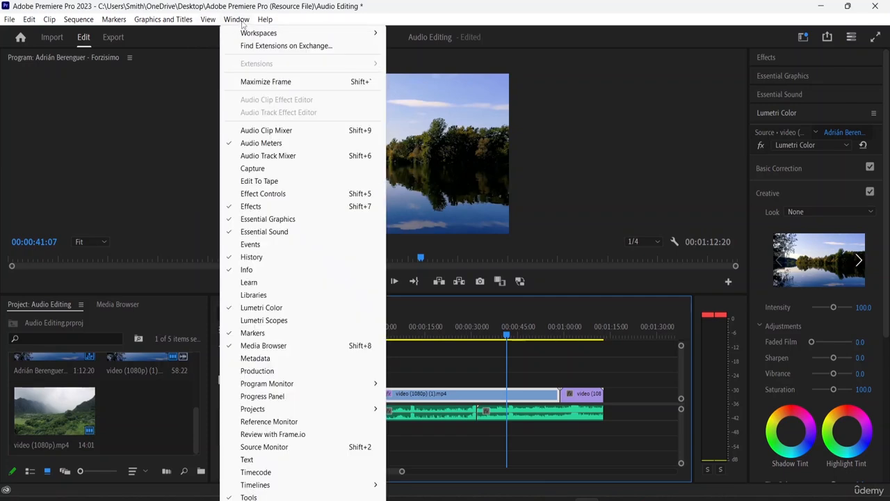
{"action": "left_click", "coordinate": [240, 20]}
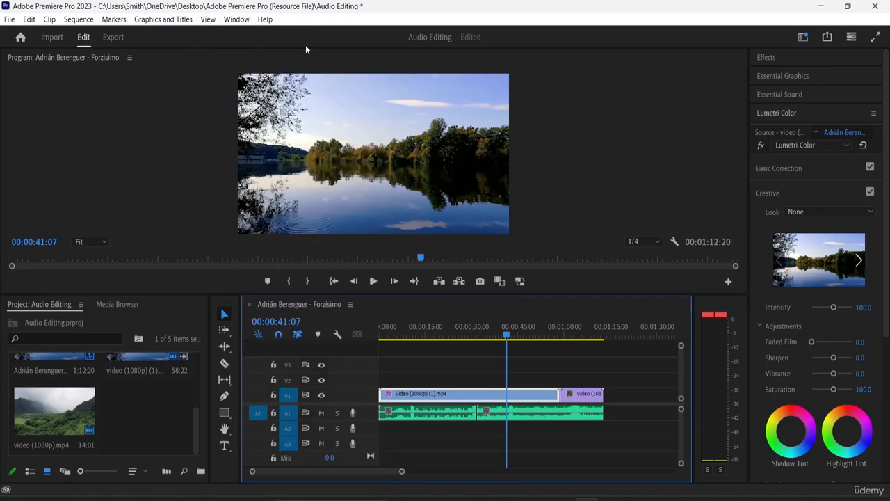
{"action": "left_click", "coordinate": [208, 18]}
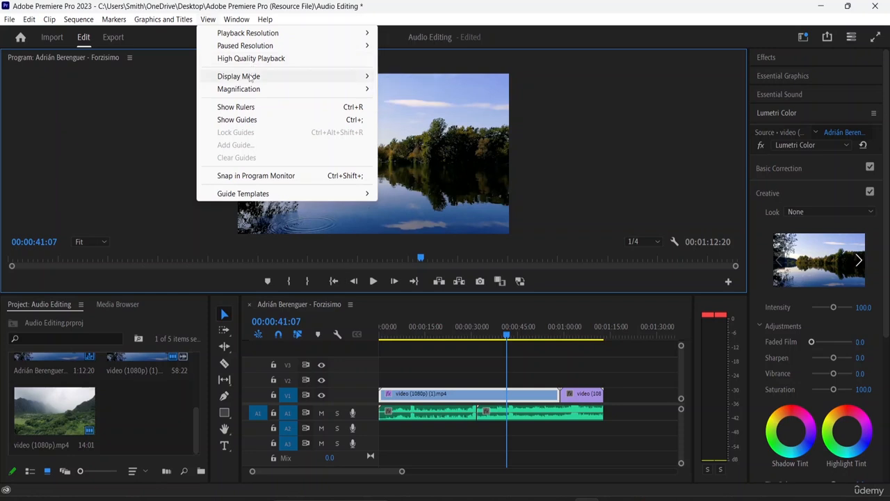
{"action": "mouse_move", "coordinate": [250, 77]}
{"action": "left_click", "coordinate": [411, 129]}
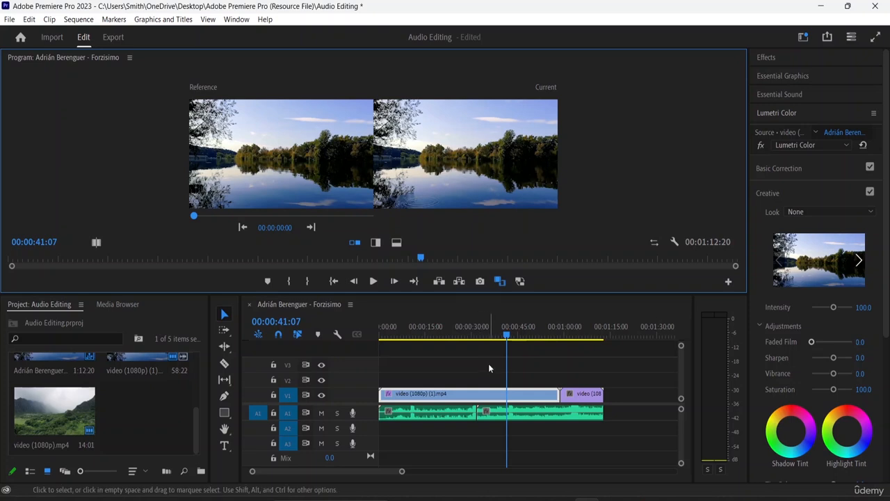
{"action": "left_click", "coordinate": [522, 402]}
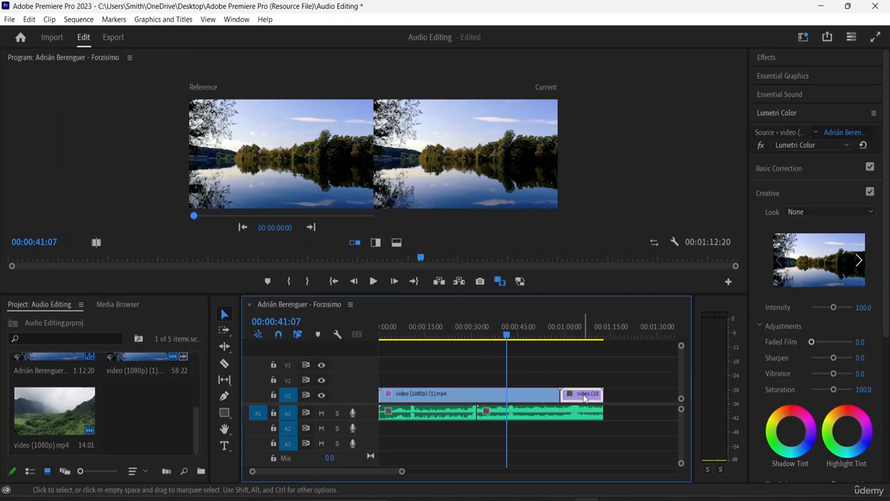
Step: Apply the Creative look Fuji ETERNA 250D Fuji 3510 (by Adobe) to the lake clip, the first video clip in the timeline
{"action": "left_click", "coordinate": [523, 397]}
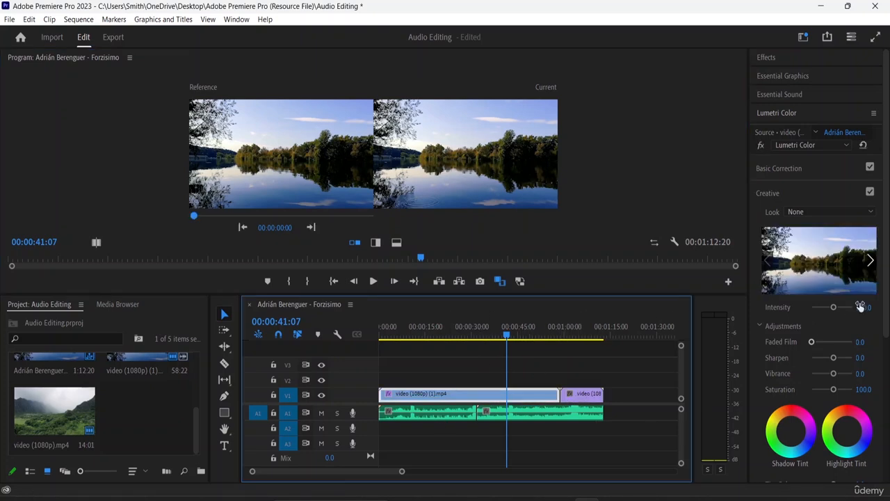
{"action": "left_click", "coordinate": [863, 210]}
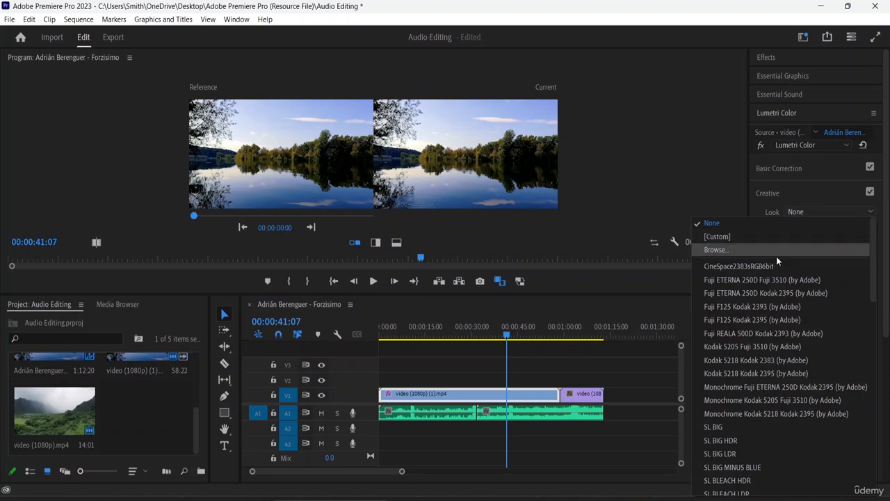
{"action": "left_click", "coordinate": [774, 281]}
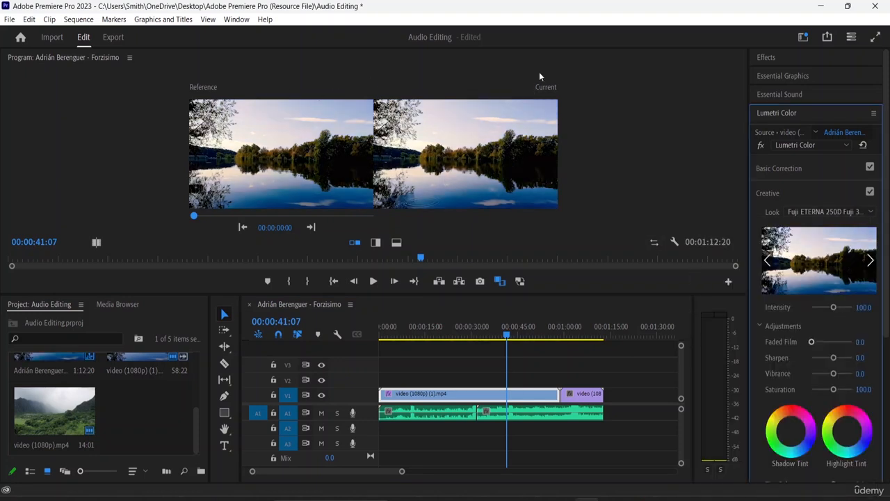
Step: Browse for a custom Creative look or LUT file, cancel without choosing one, and bring up the look presets again
{"action": "left_click", "coordinate": [824, 211]}
{"action": "scroll", "coordinate": [859, 225], "scroll_direction": "up", "scroll_amount": 2}
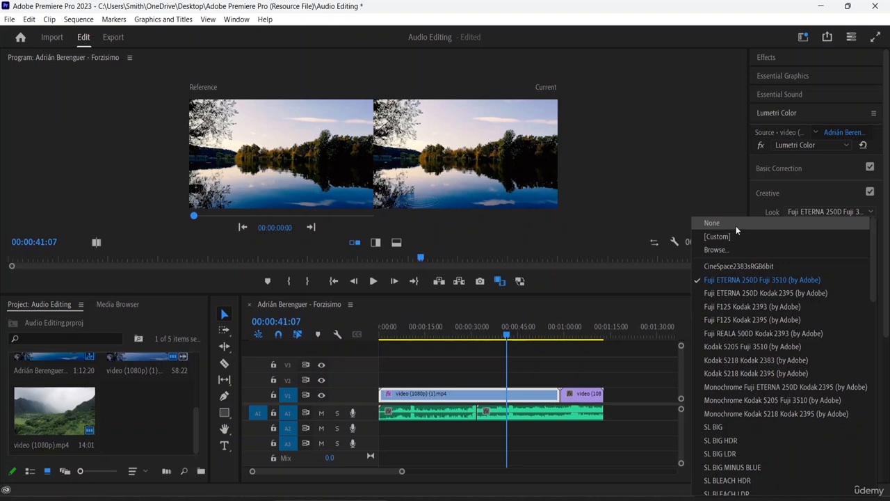
{"action": "left_click", "coordinate": [736, 250]}
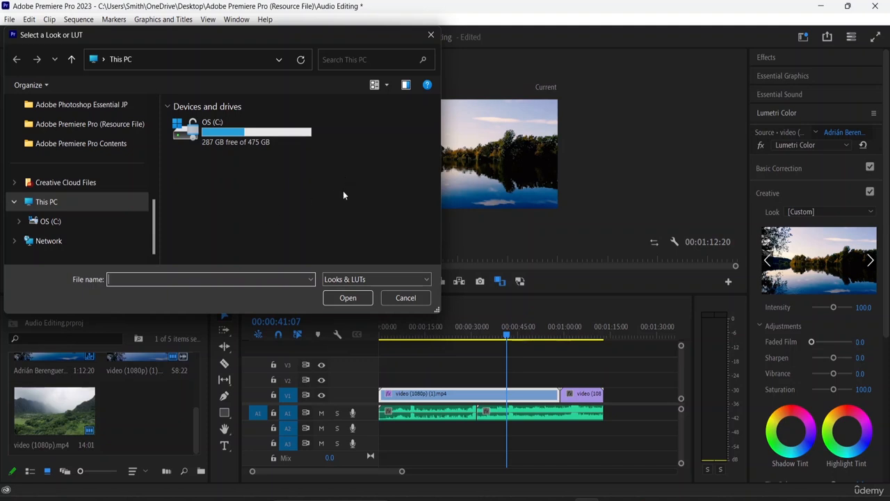
{"action": "left_click", "coordinate": [430, 34]}
{"action": "left_click", "coordinate": [838, 211]}
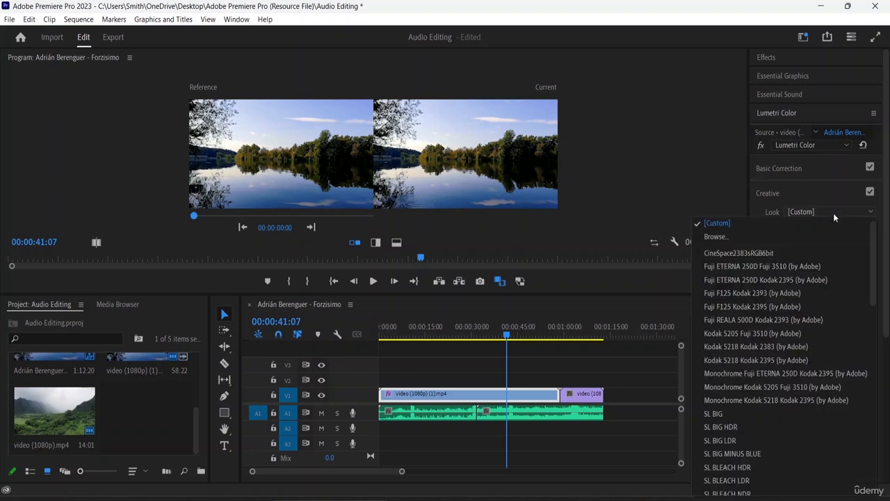